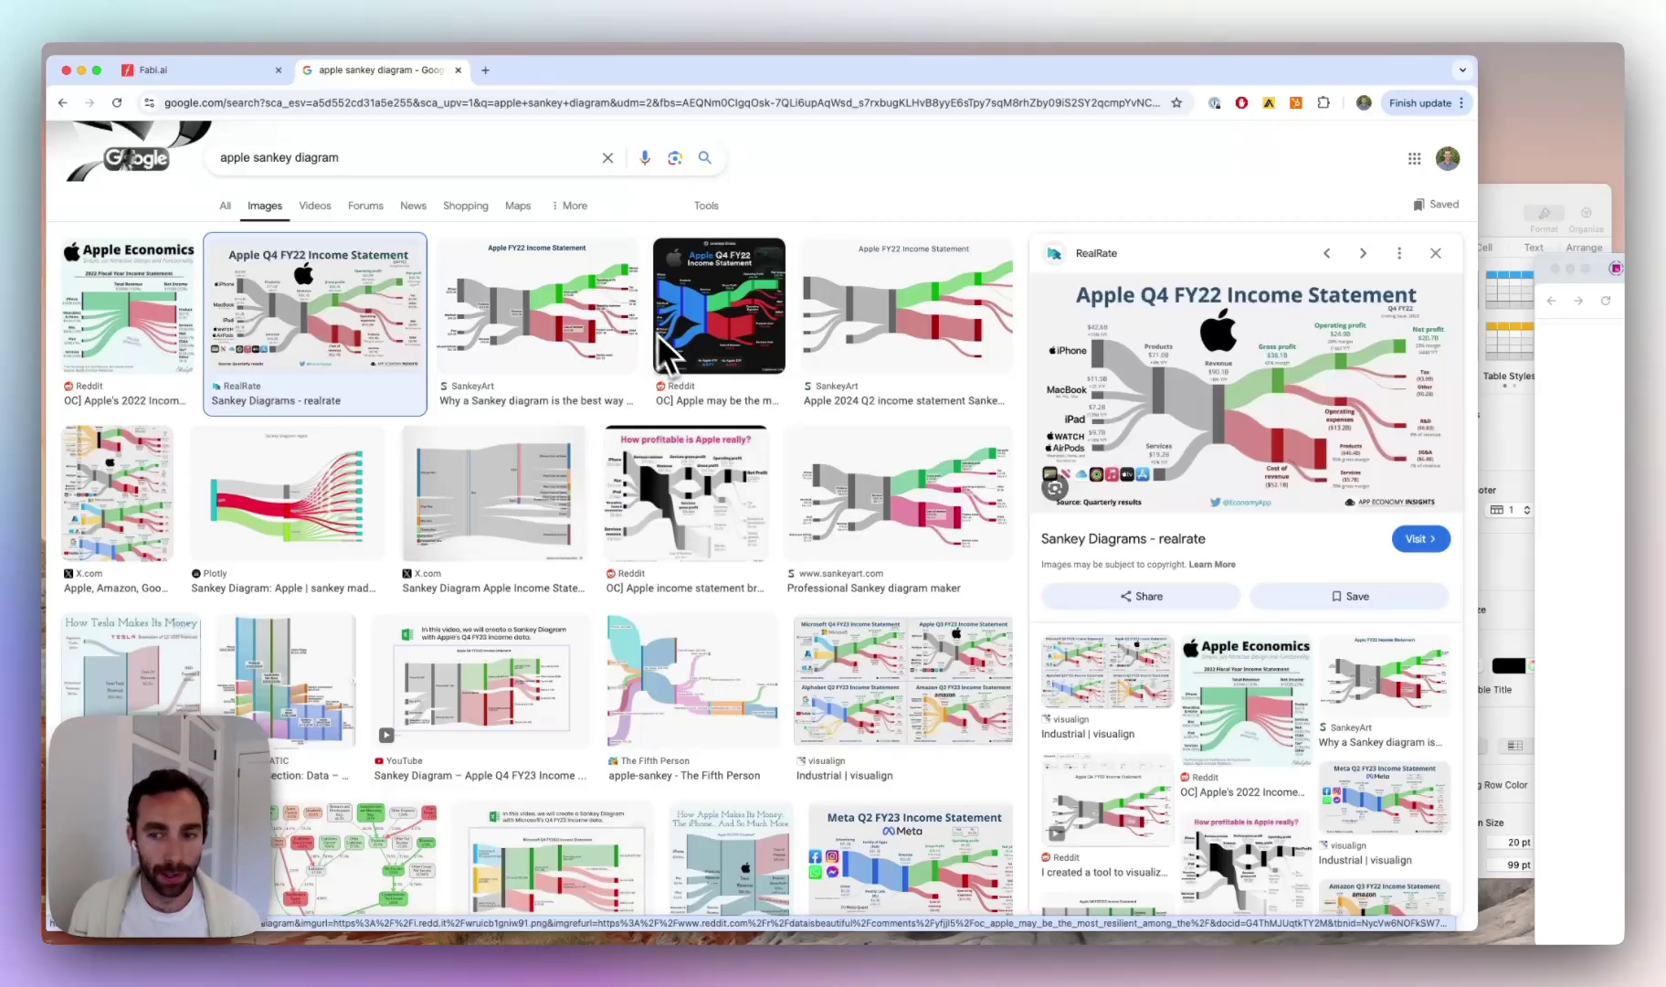
# Switch to the sankey_demo spreadsheet and examine the value, label_source and label_target entries for Product A and Product B
pyautogui.click(219, 70)
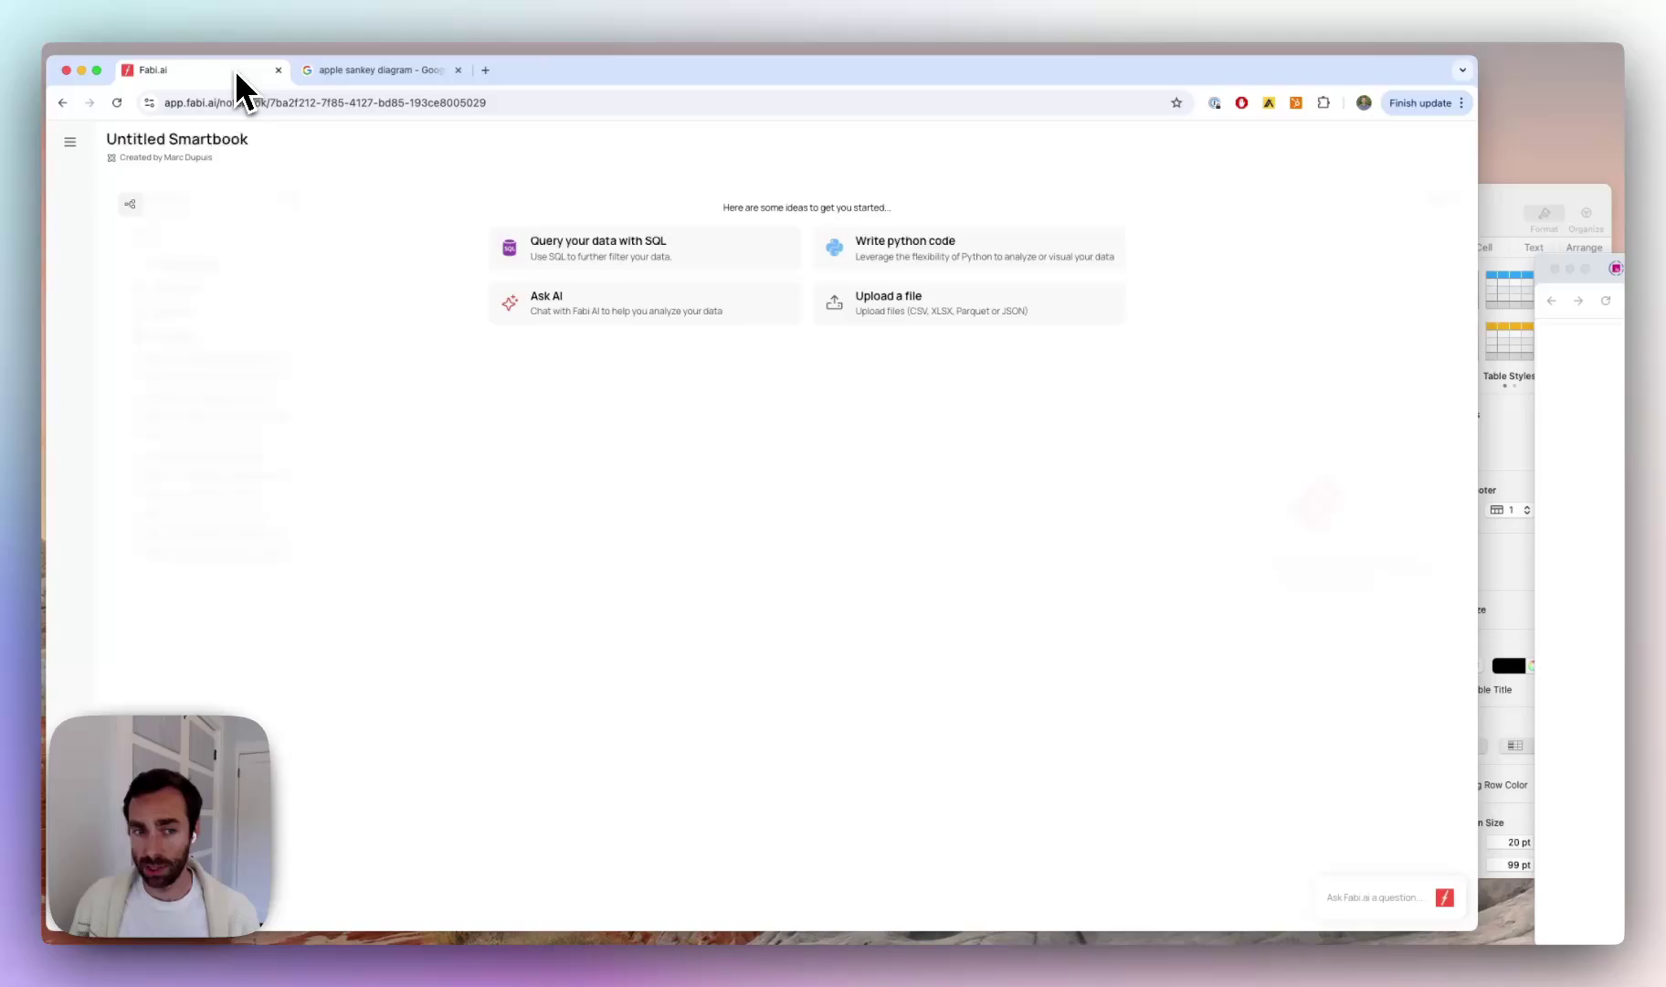
pyautogui.click(1522, 492)
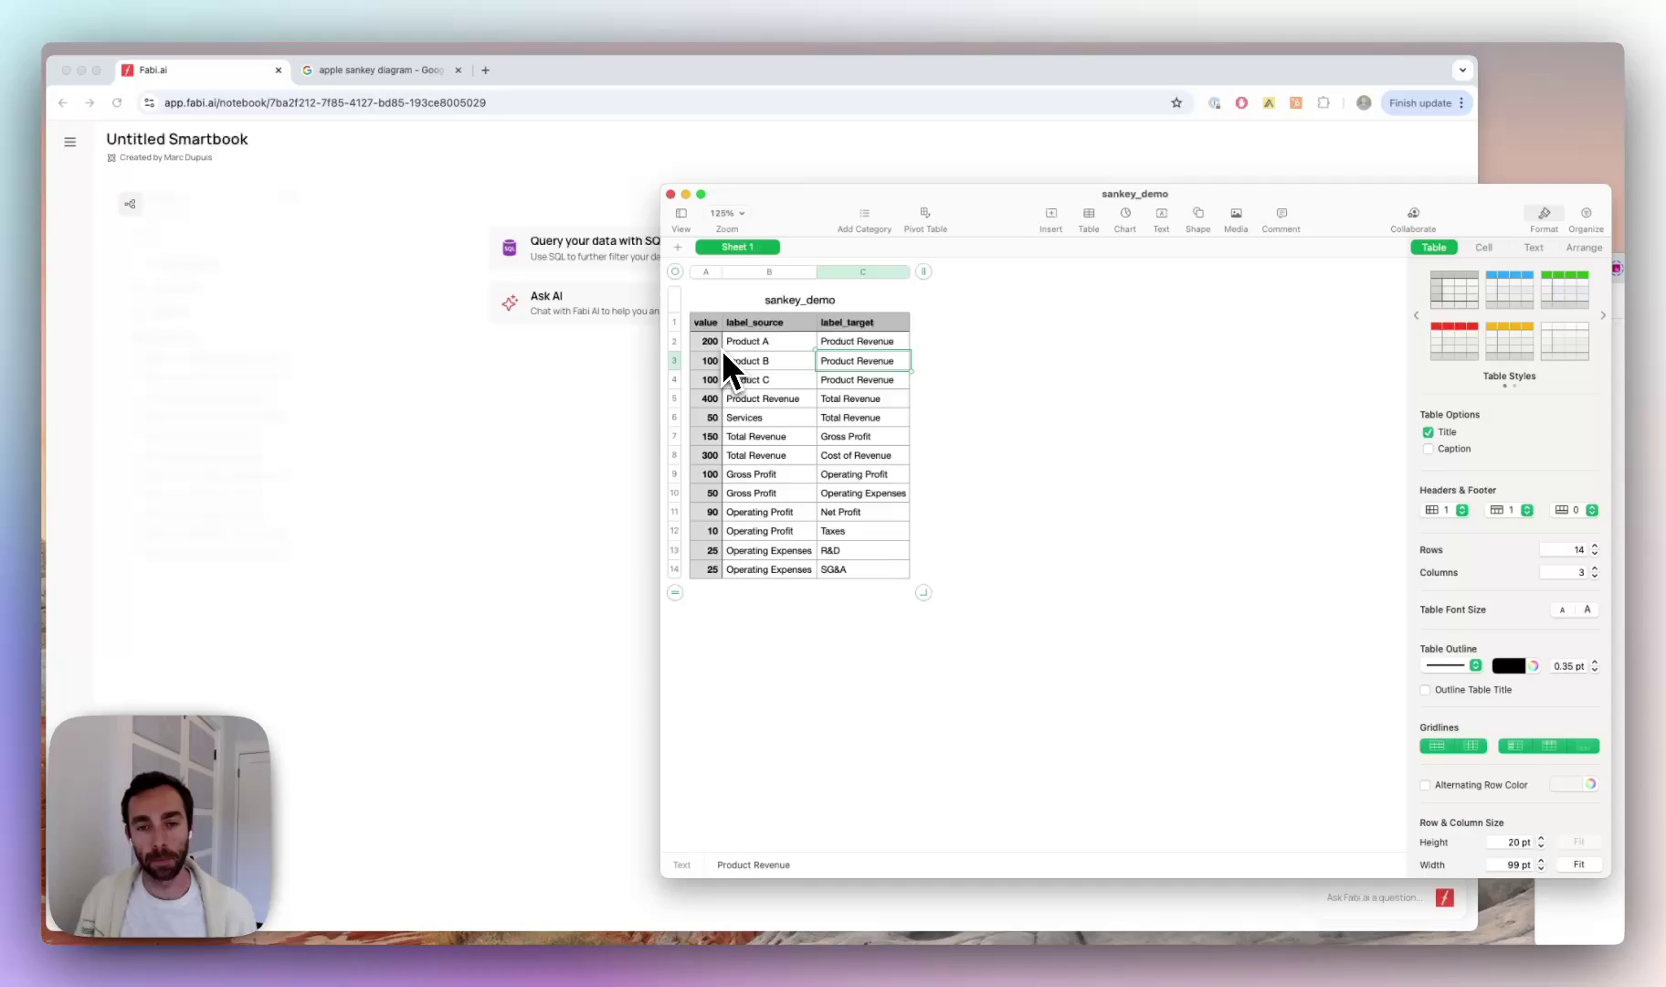
pyautogui.click(720, 349)
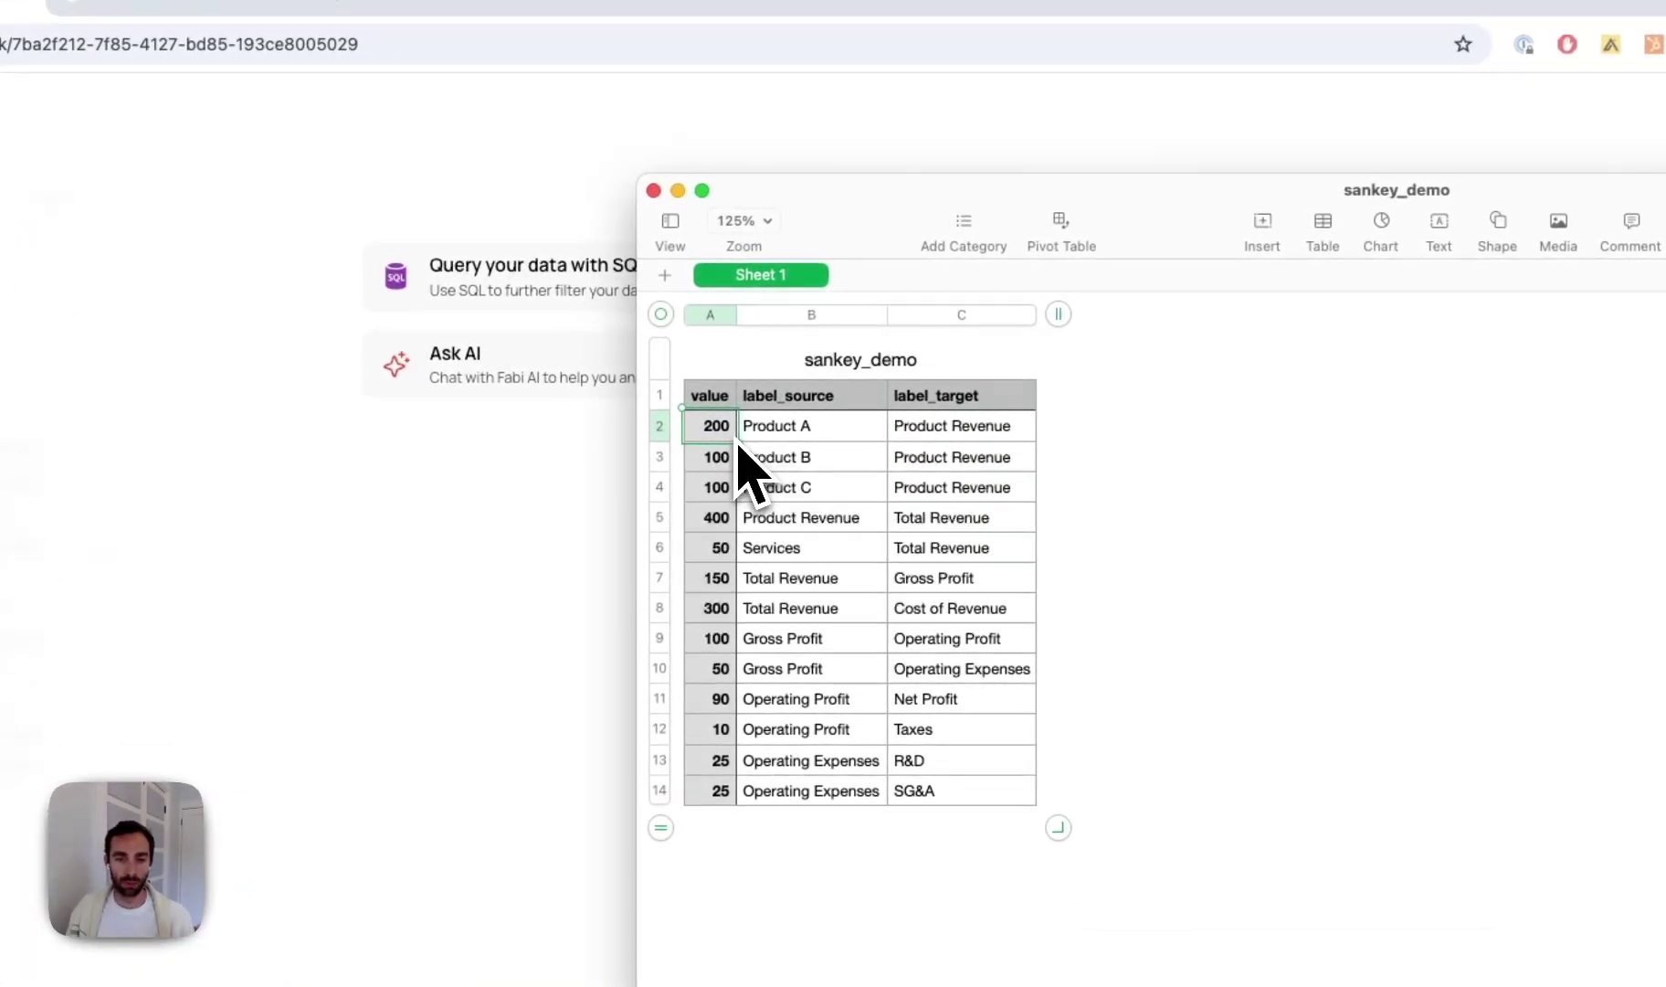
pyautogui.click(822, 443)
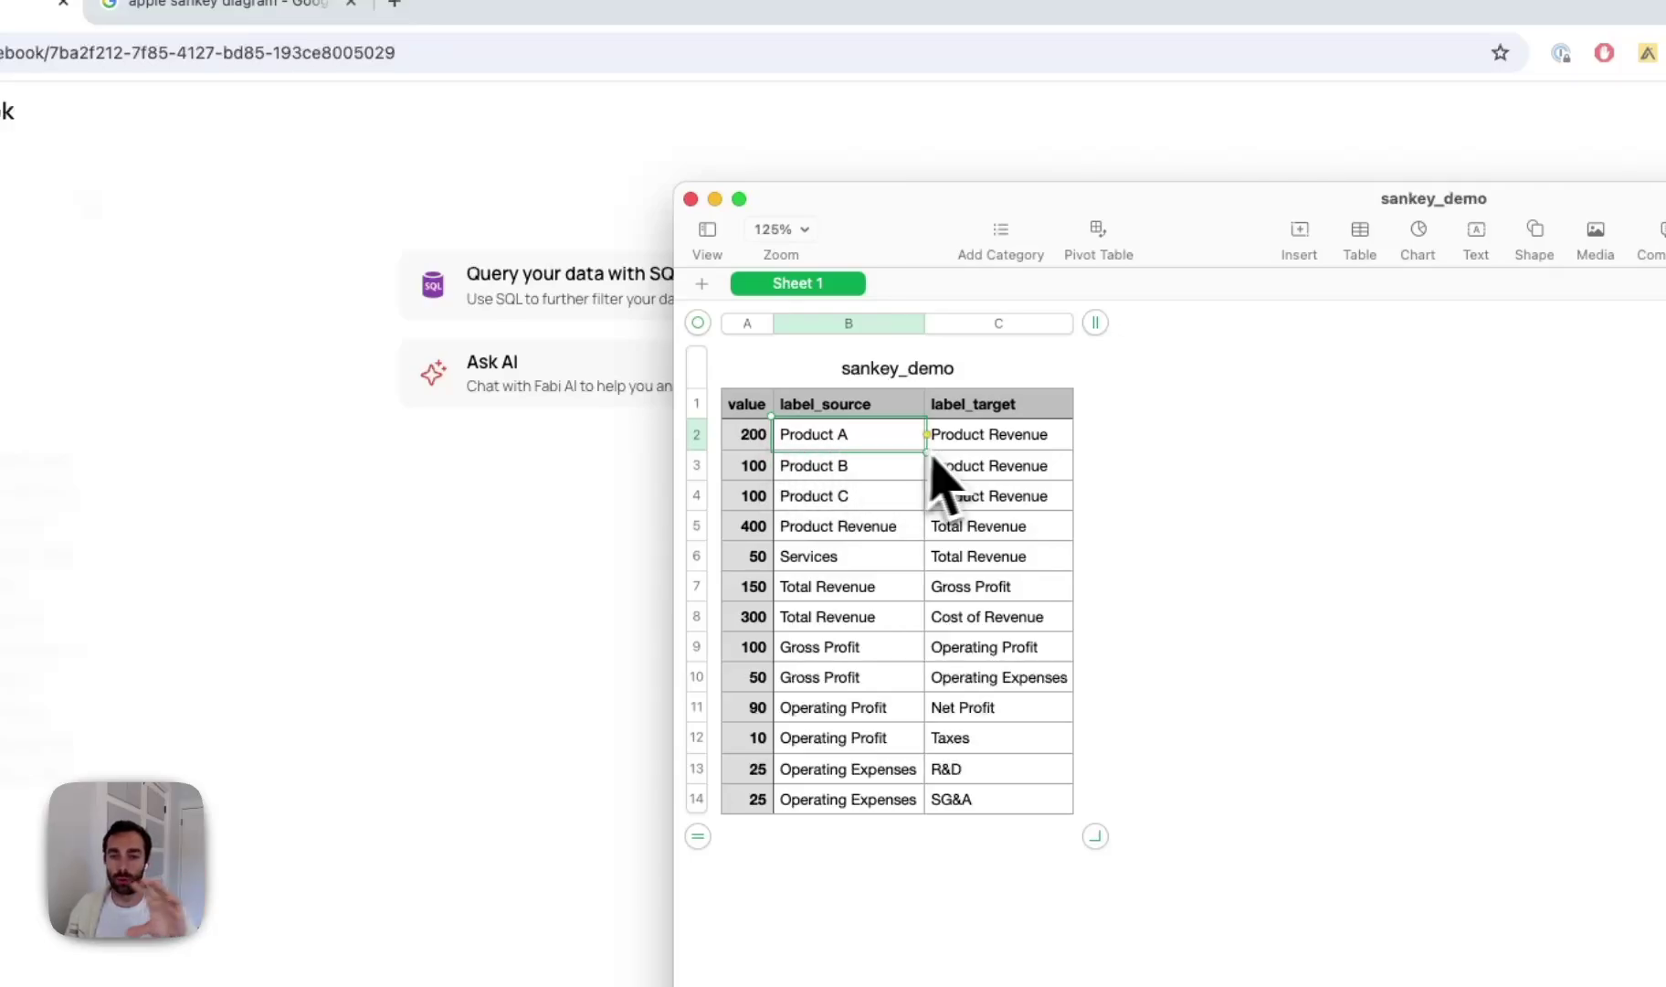
pyautogui.click(954, 446)
pyautogui.click(855, 471)
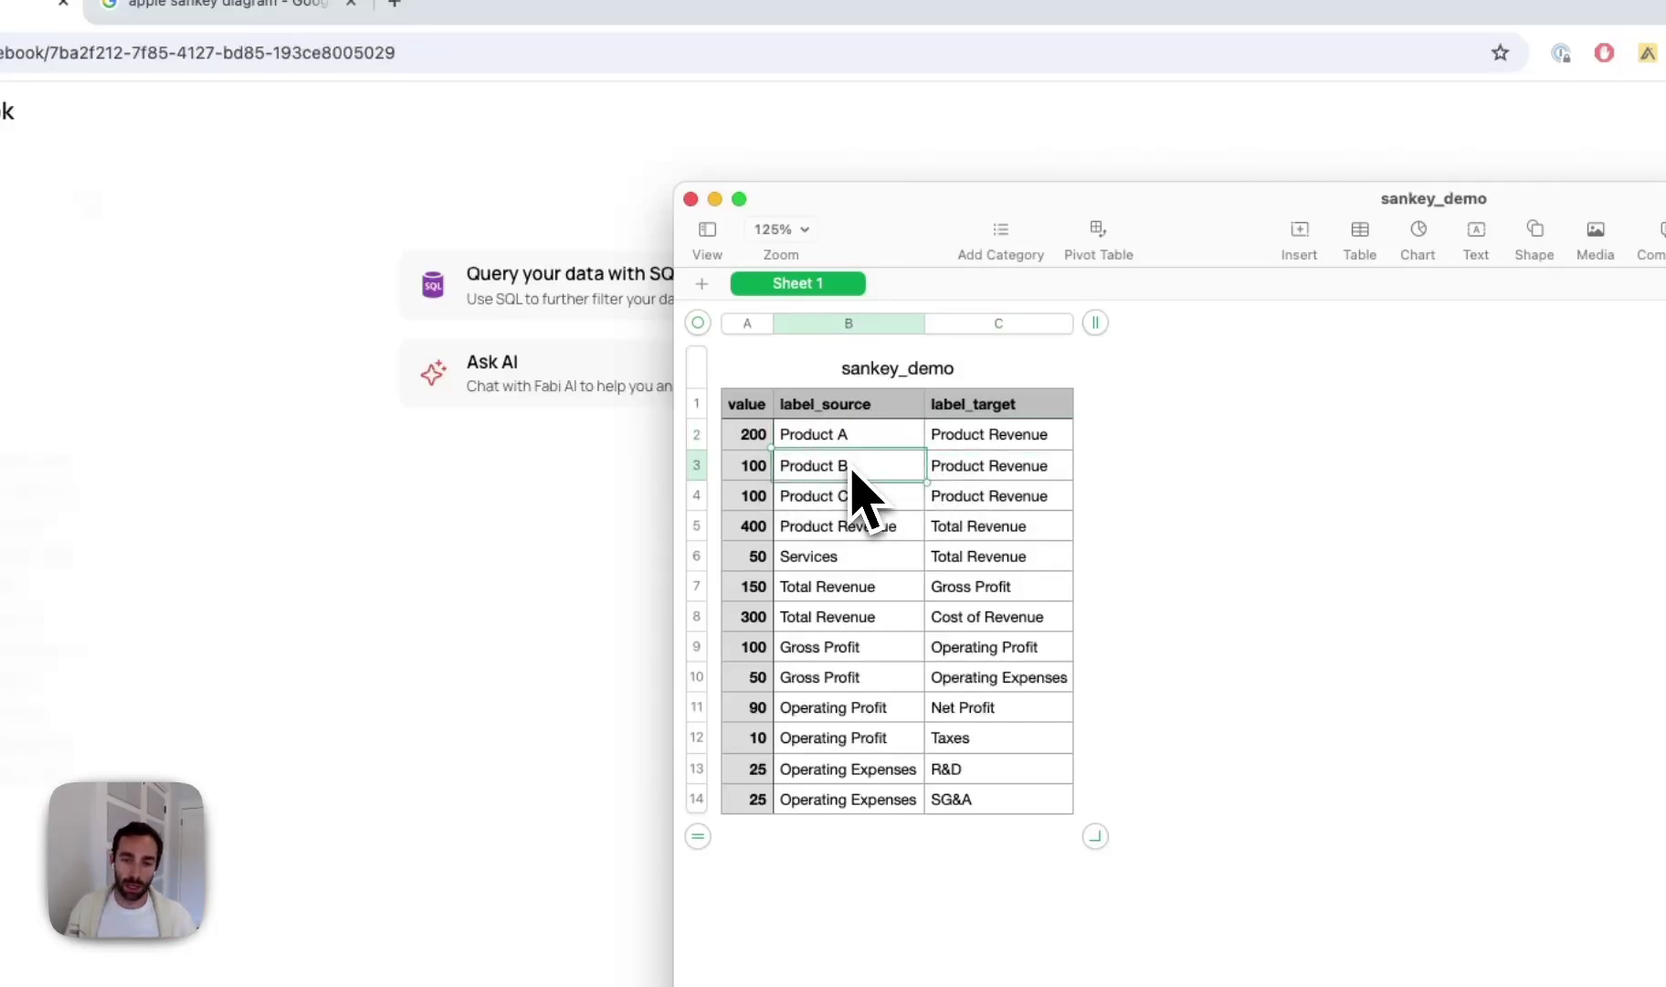
pyautogui.click(751, 464)
pyautogui.click(974, 474)
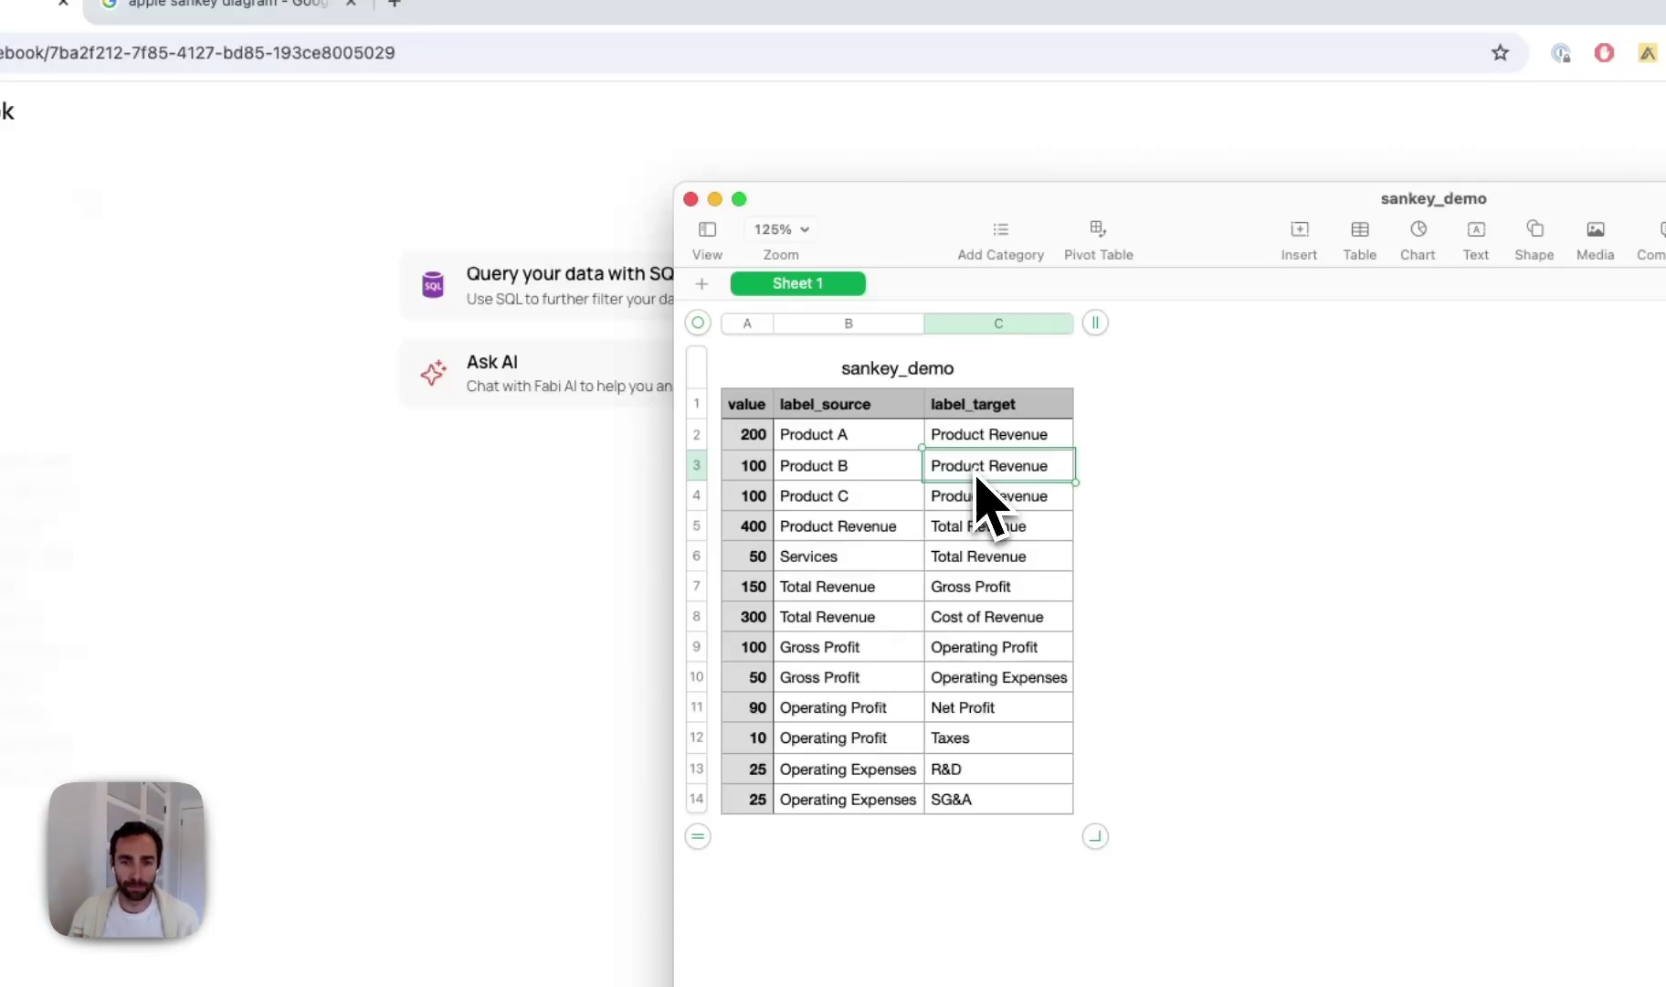
# Switch back to the Fabi.ai Smartbook and upload the file sankey_demo.csv
pyautogui.click(485, 469)
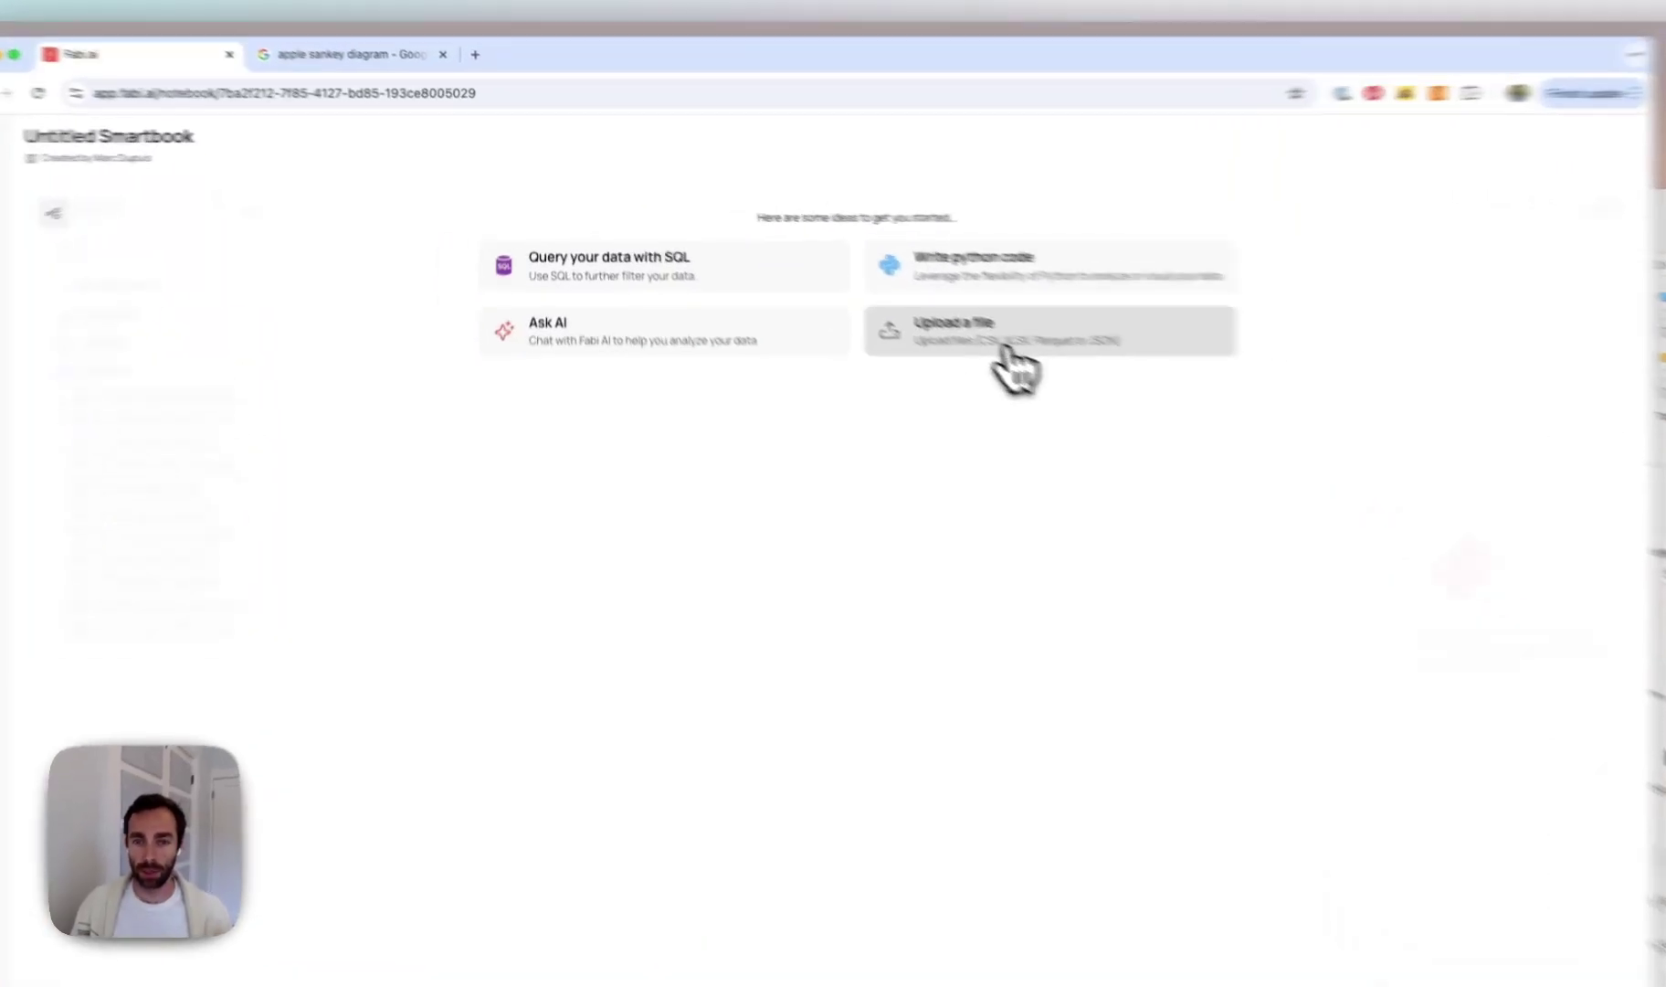
pyautogui.click(936, 322)
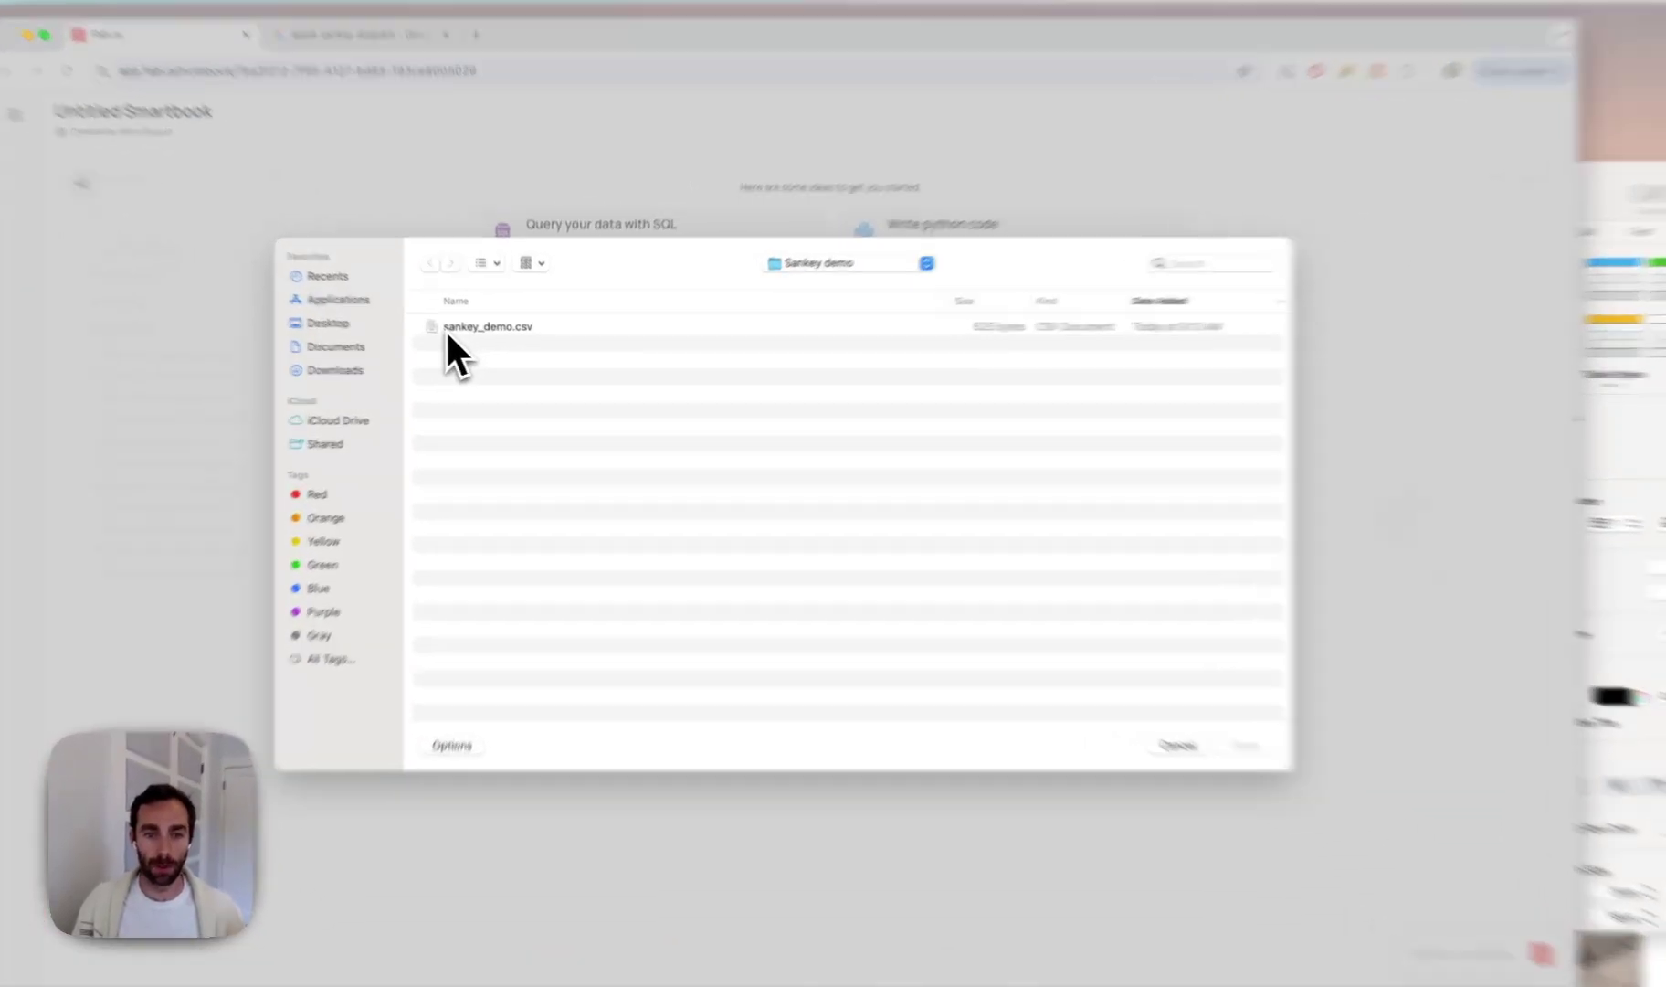
pyautogui.click(458, 334)
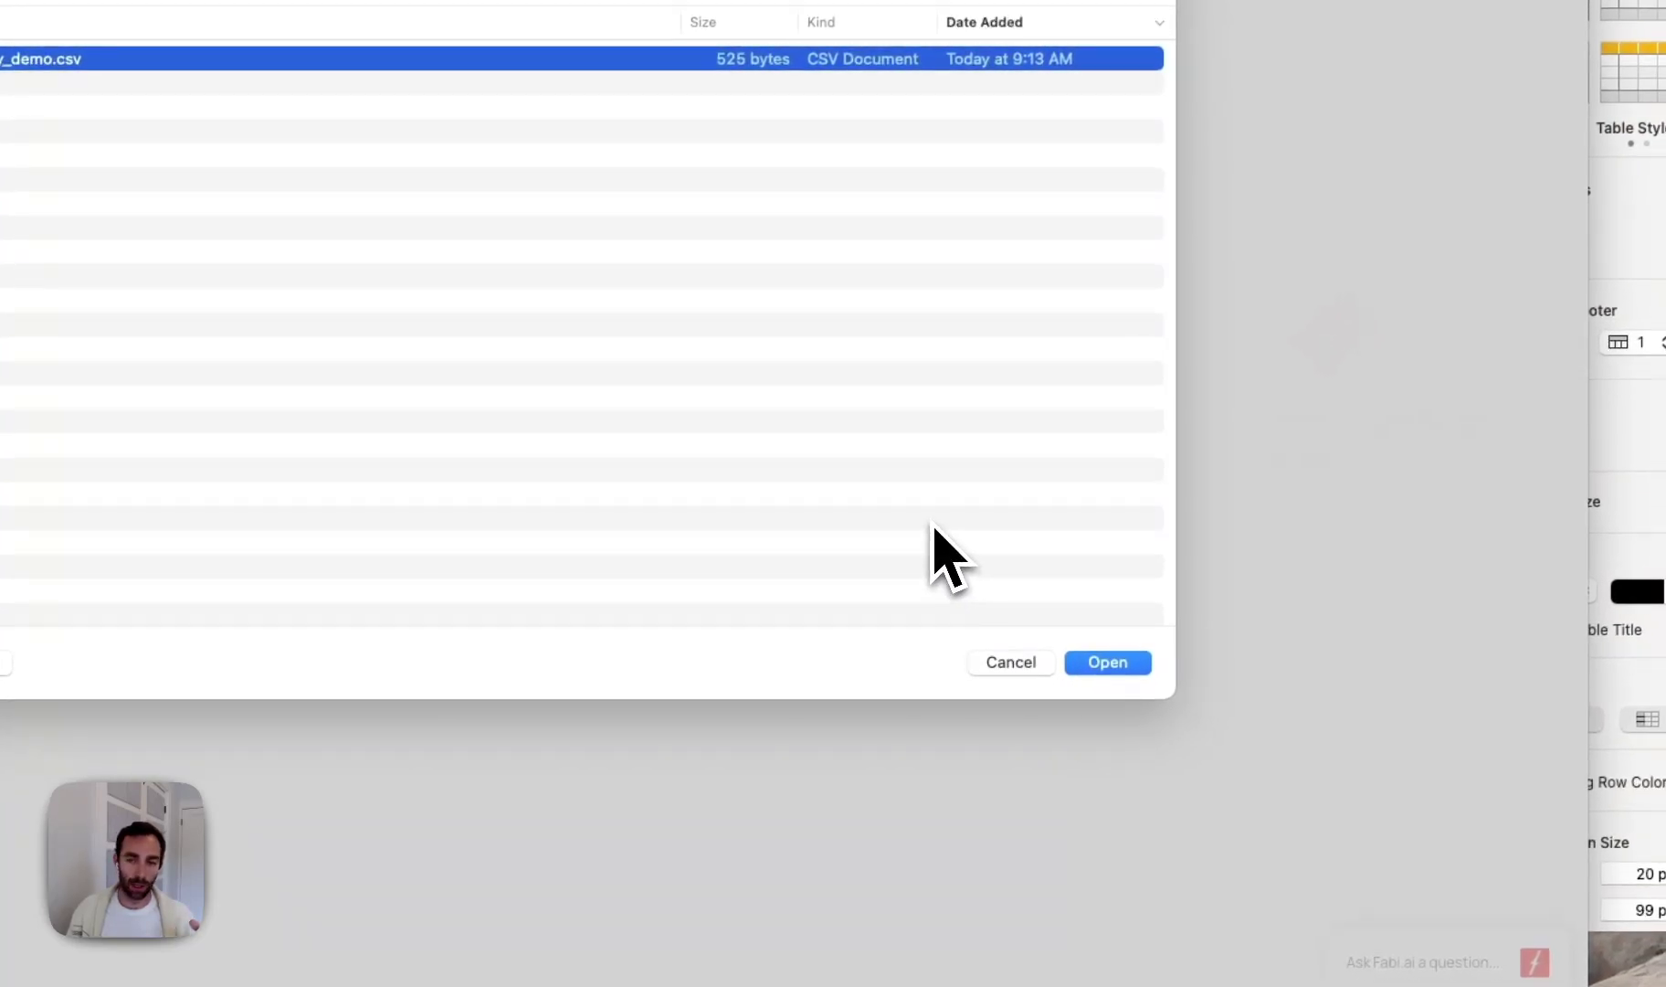
pyautogui.press('Return')
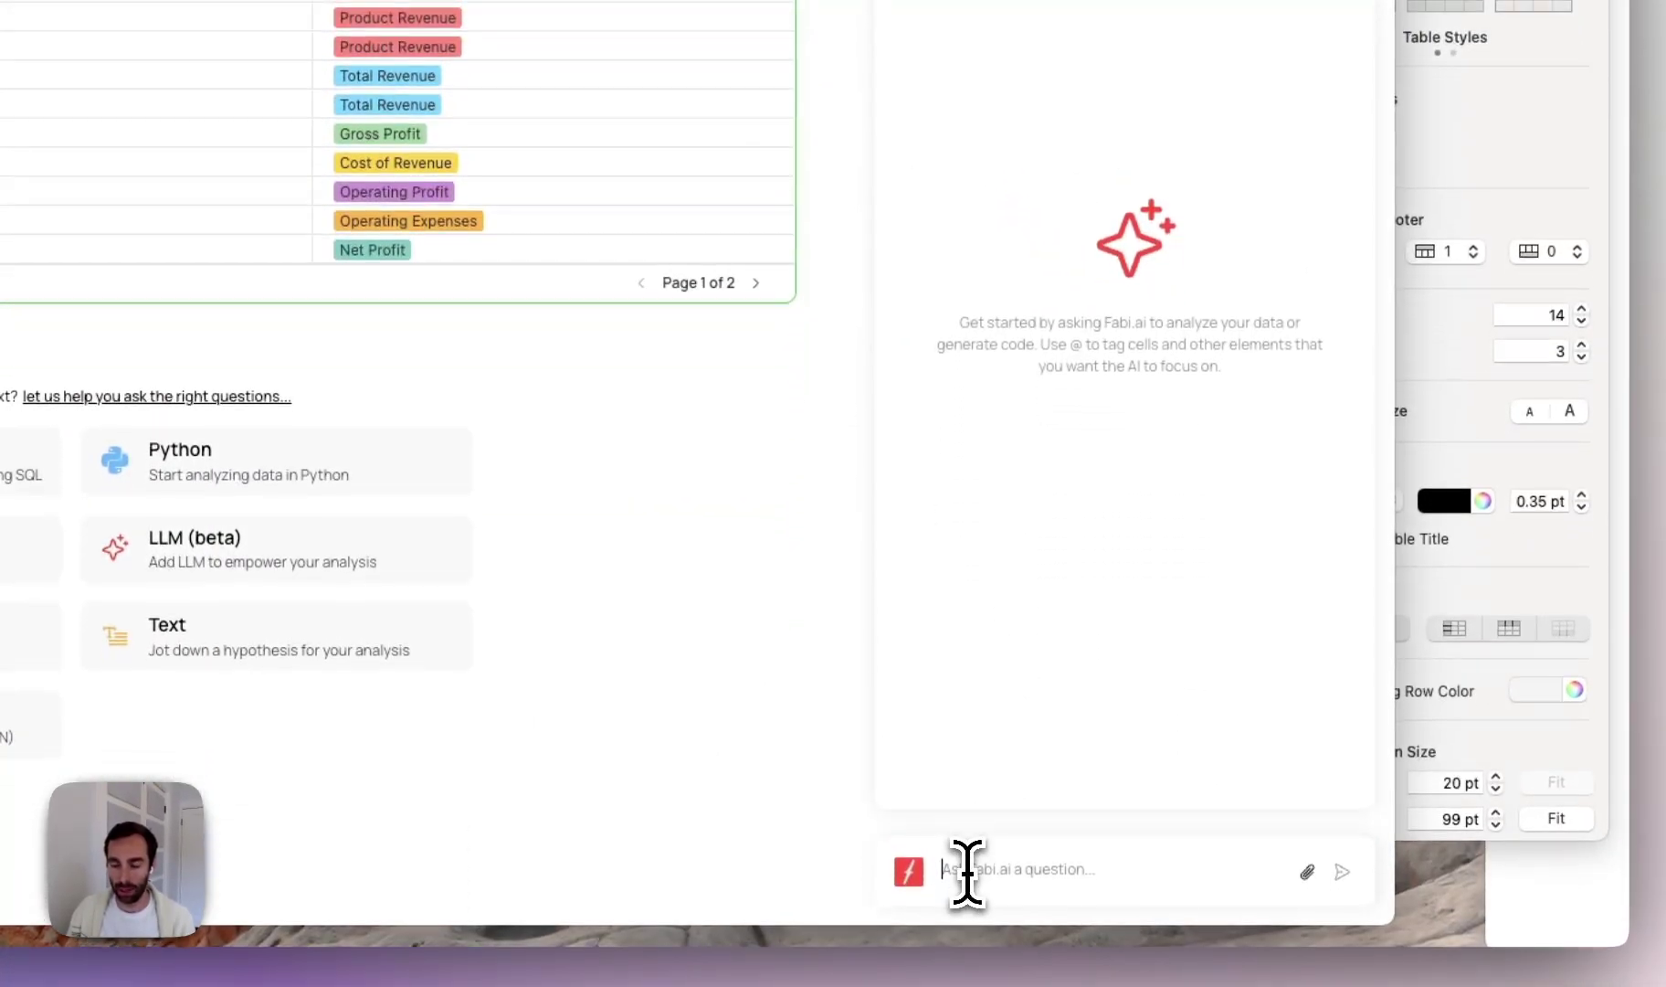
# Ask the Fabi AI assistant to "create a Sankey diagram" and add the generated code to the Smartbook
pyautogui.click(966, 892)
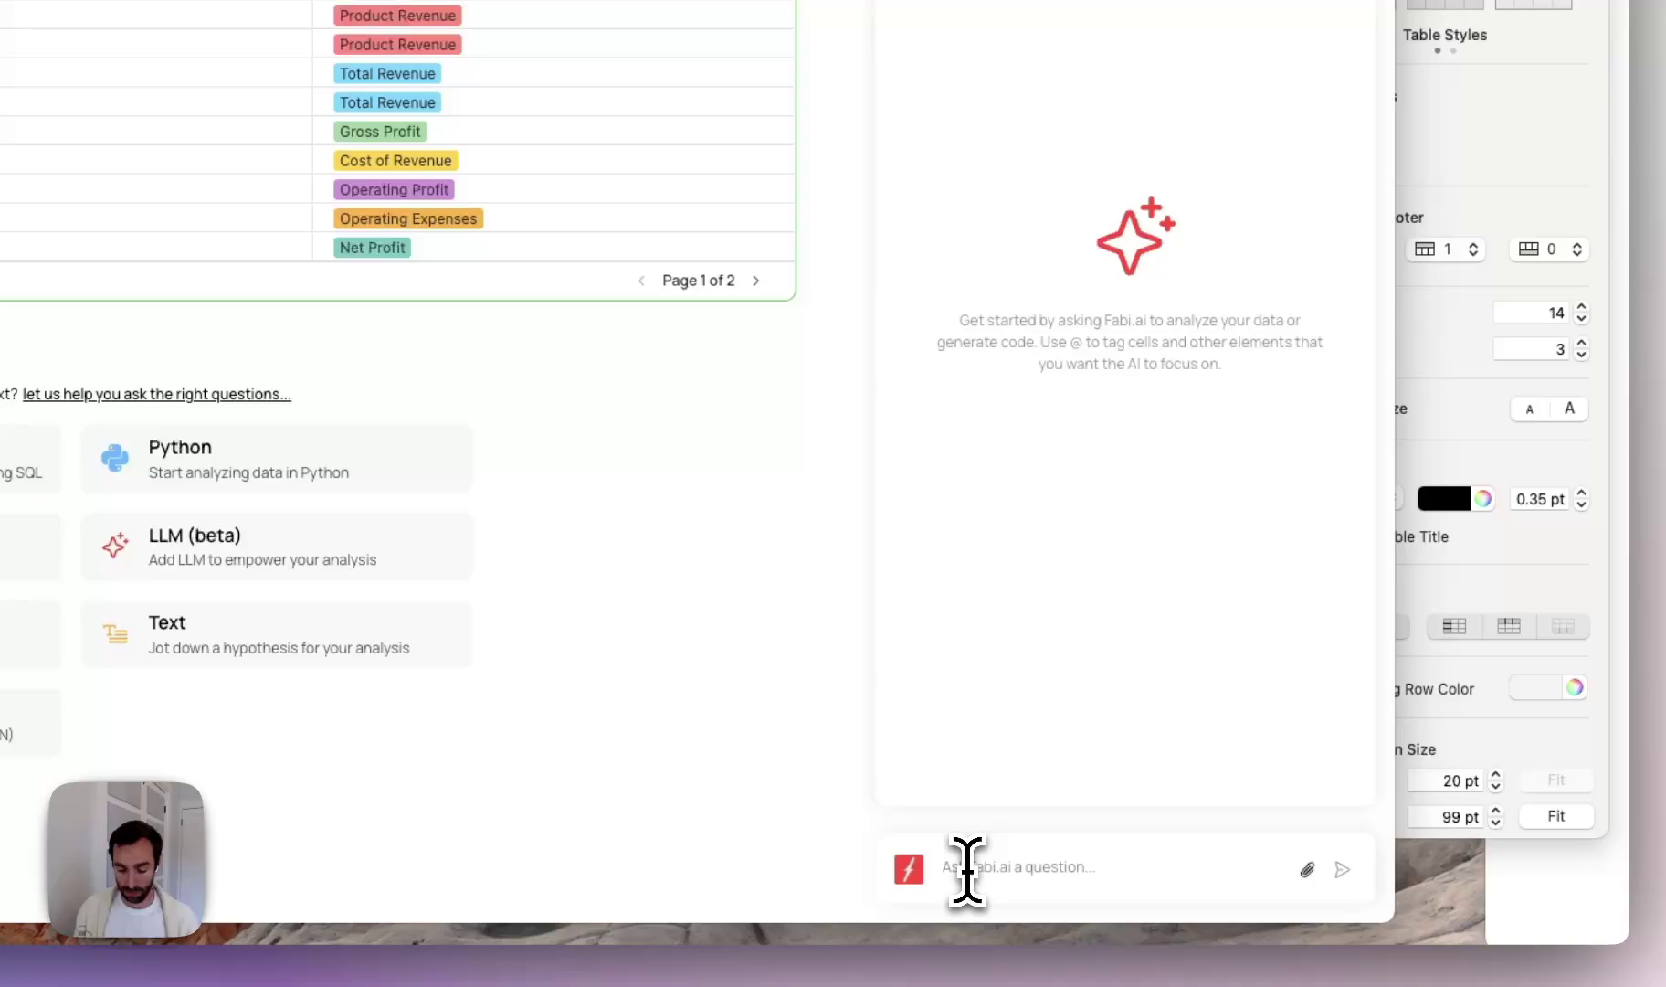
pyautogui.write('create a')
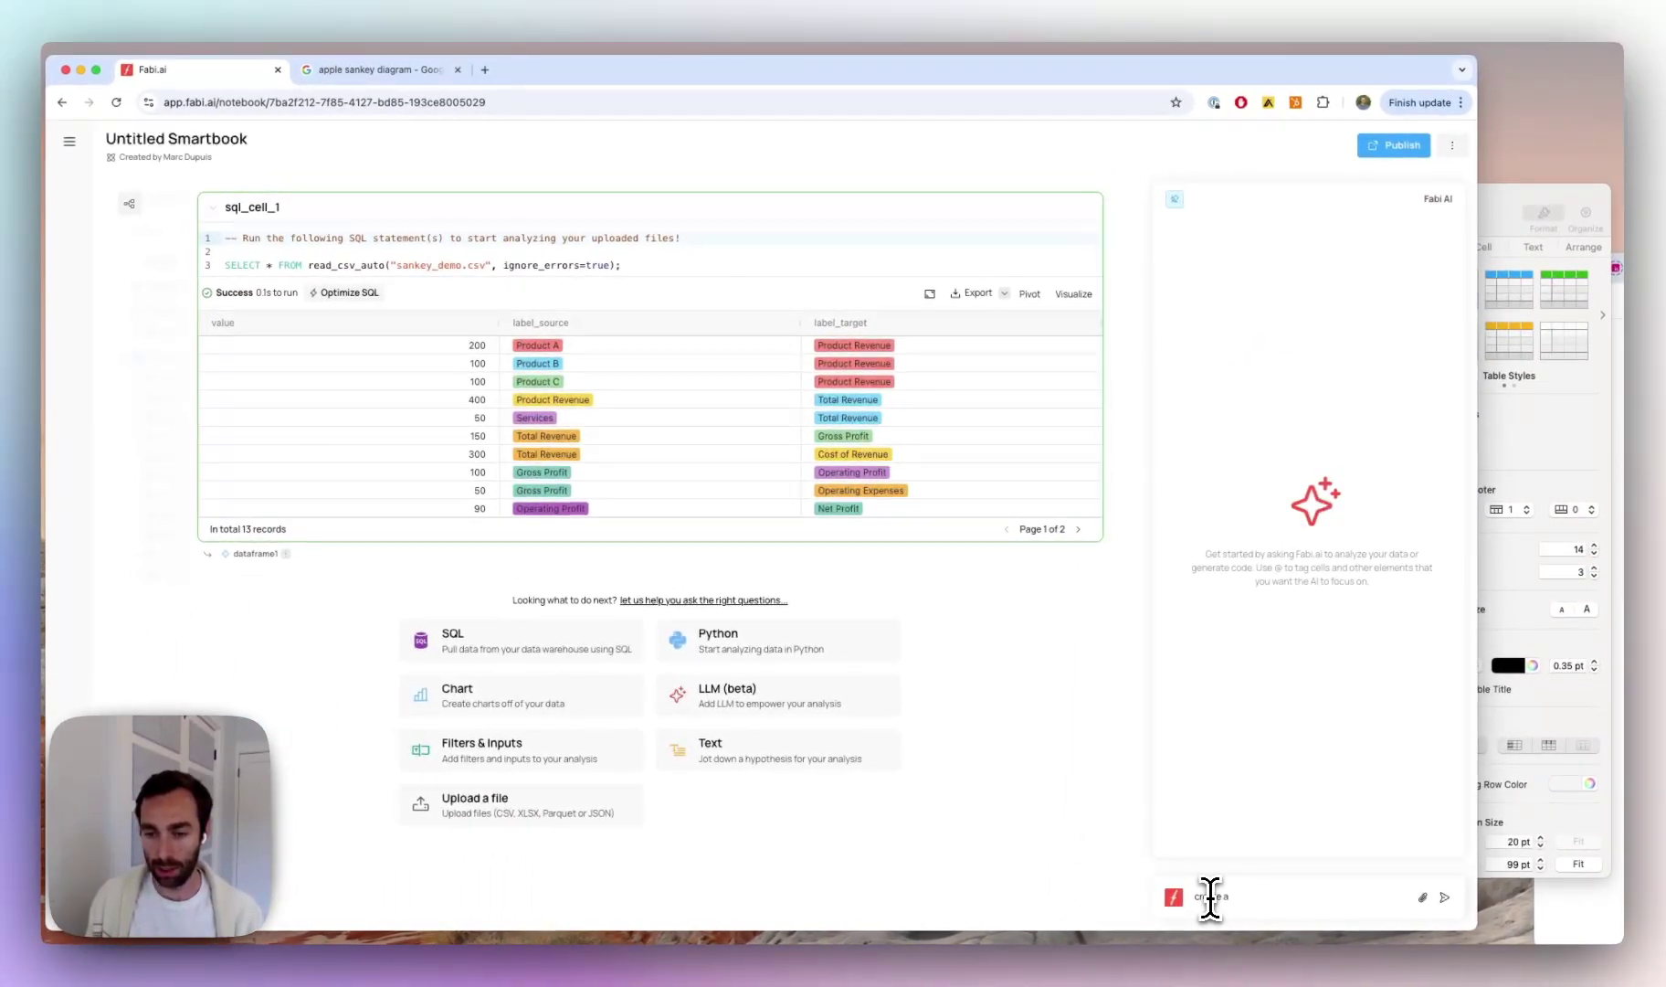
pyautogui.write(' Sankey diagra')
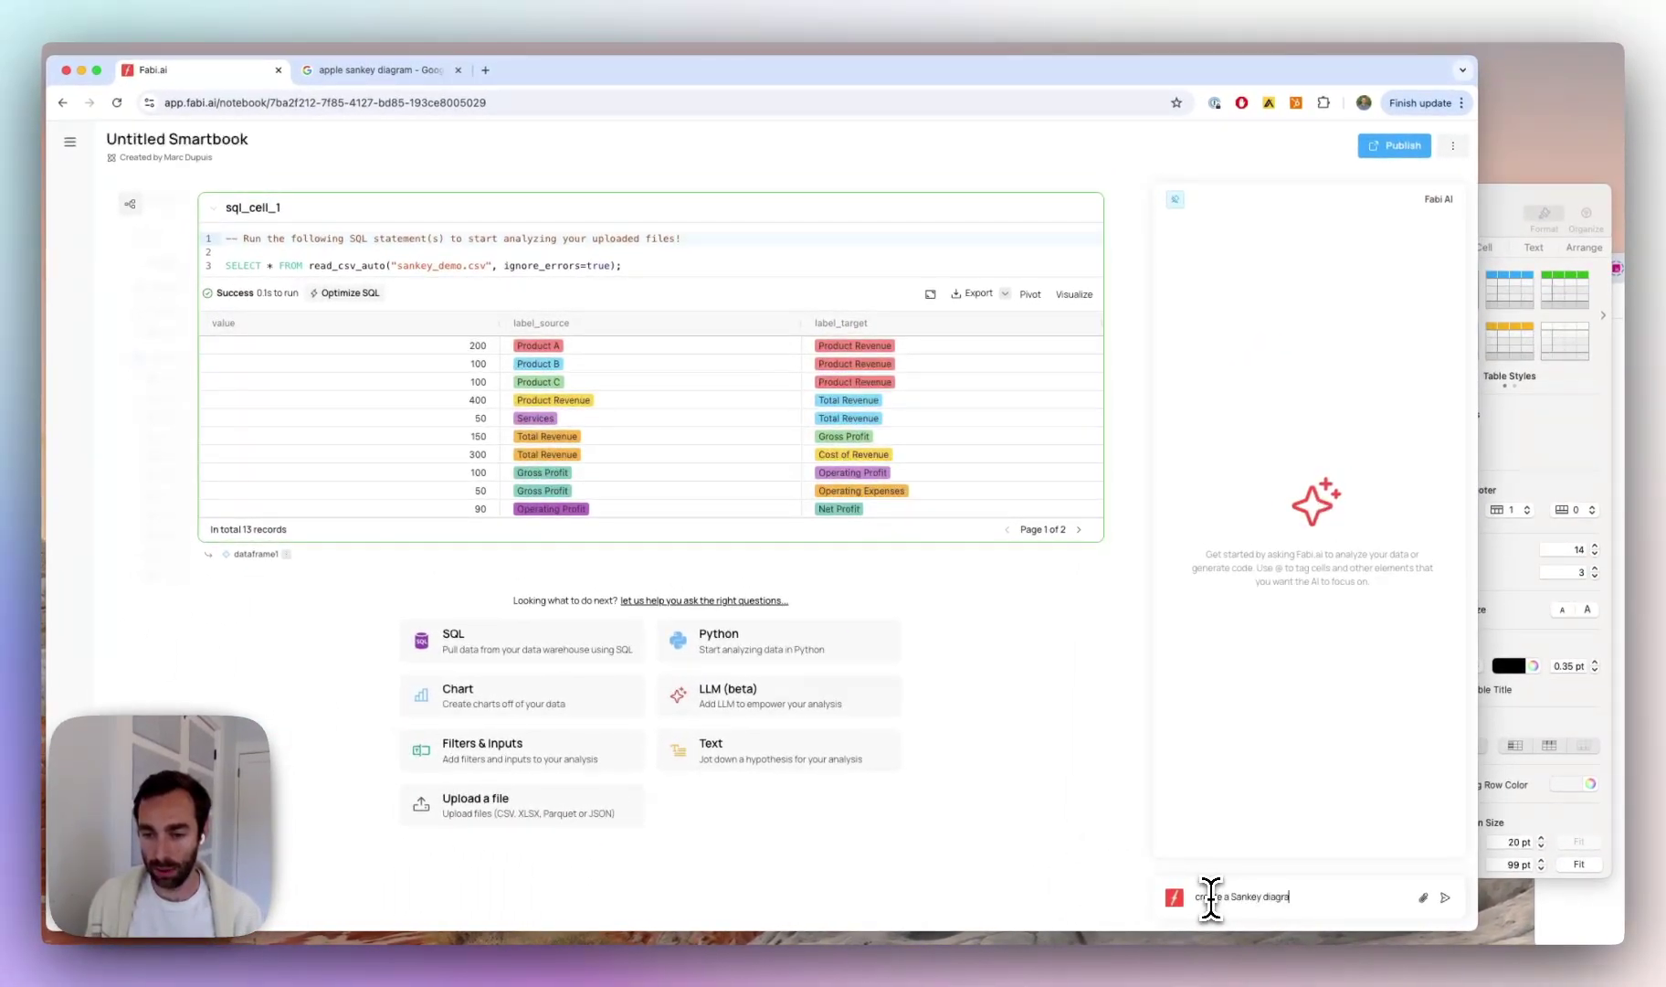
pyautogui.write('m')
pyautogui.press('Return')
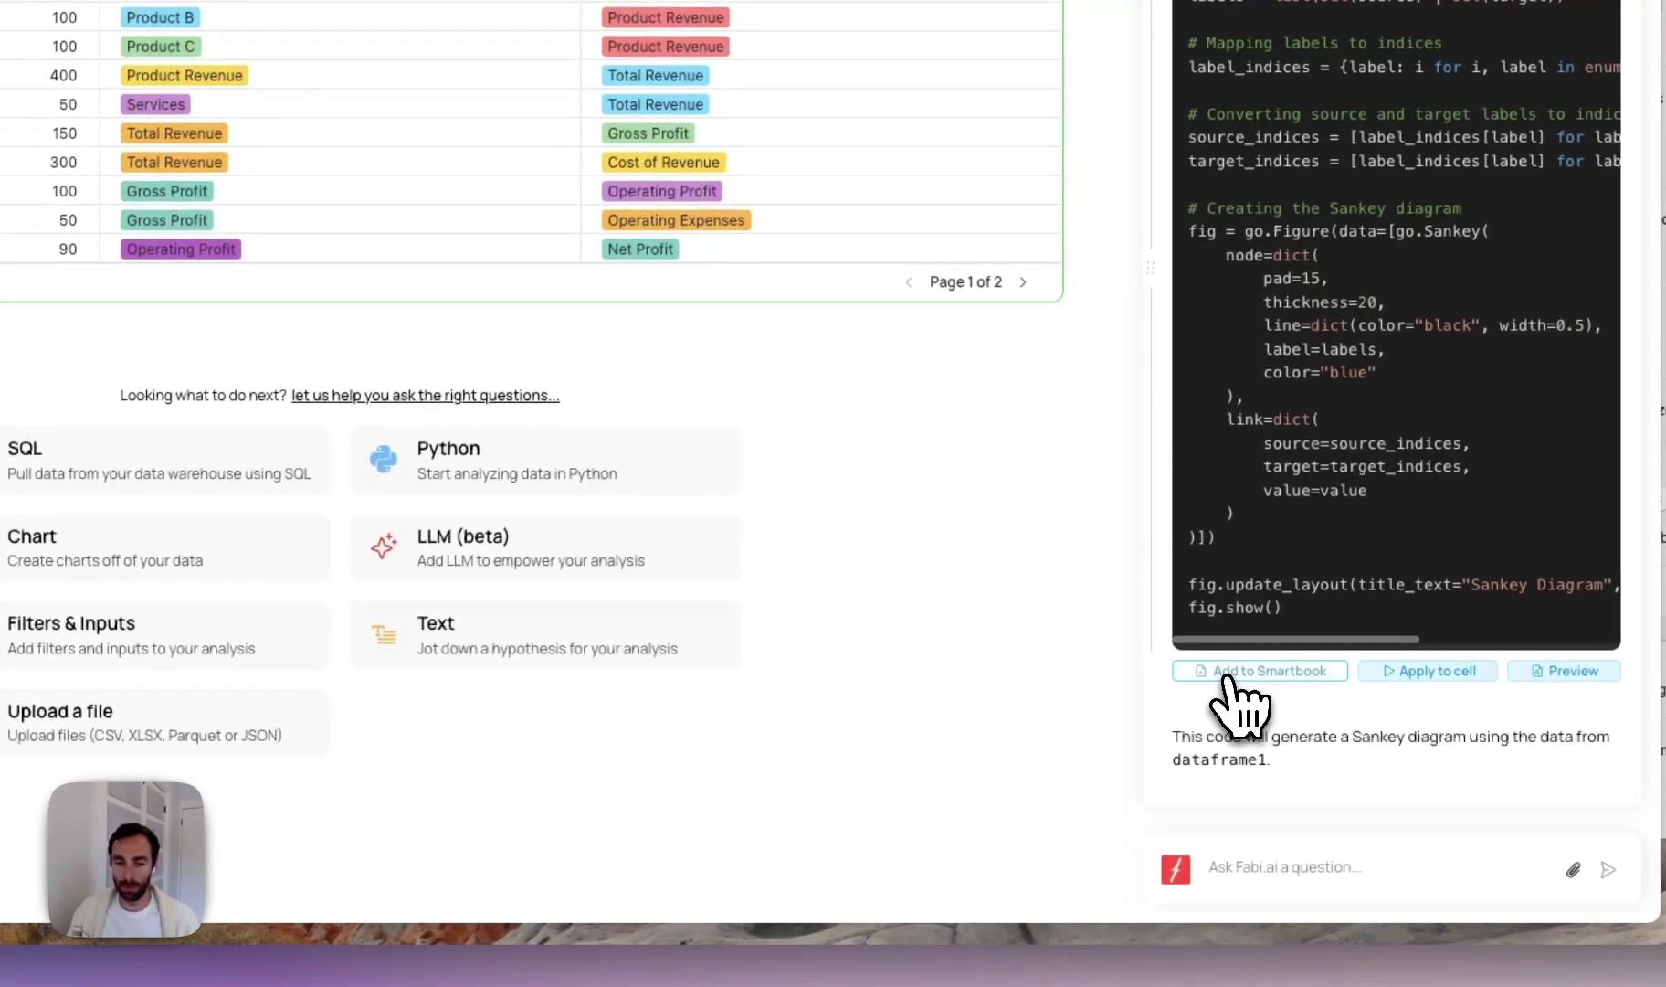
pyautogui.click(1226, 678)
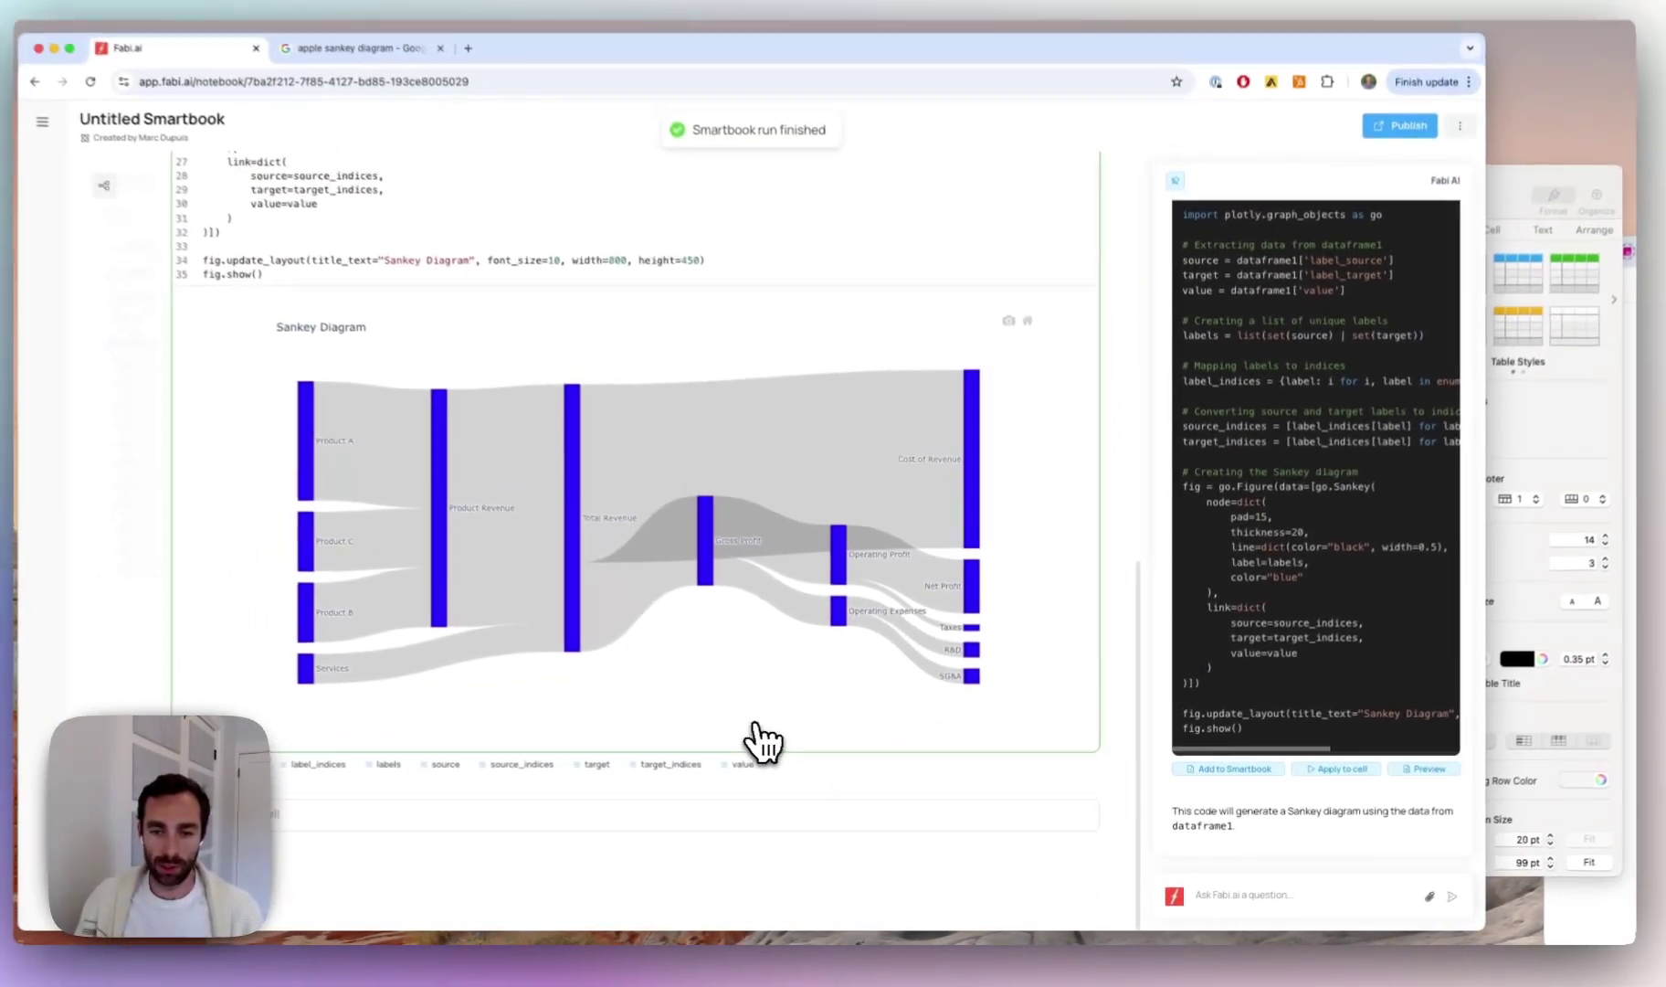
# Examine the generated code and Sankey diagram, compare it with the Apple Sankey images, and inspect the Total Revenue flows
pyautogui.scroll(5, 767, 742)
pyautogui.scroll(-3, 770, 743)
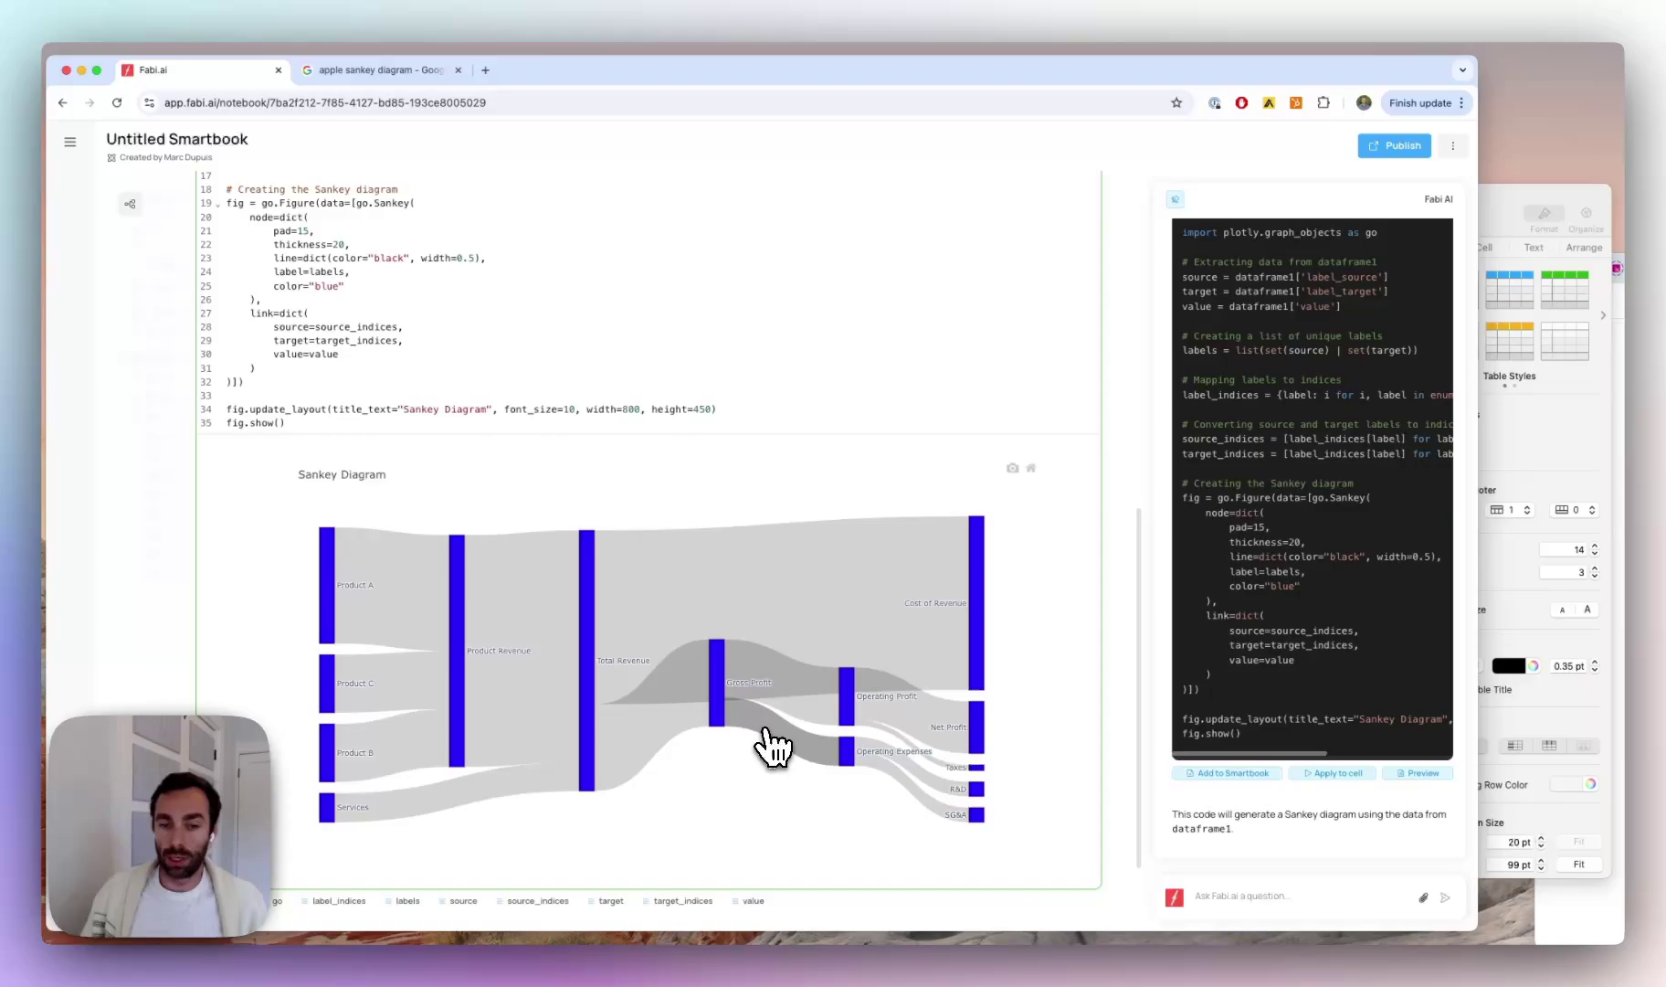
pyautogui.moveTo(770, 747)
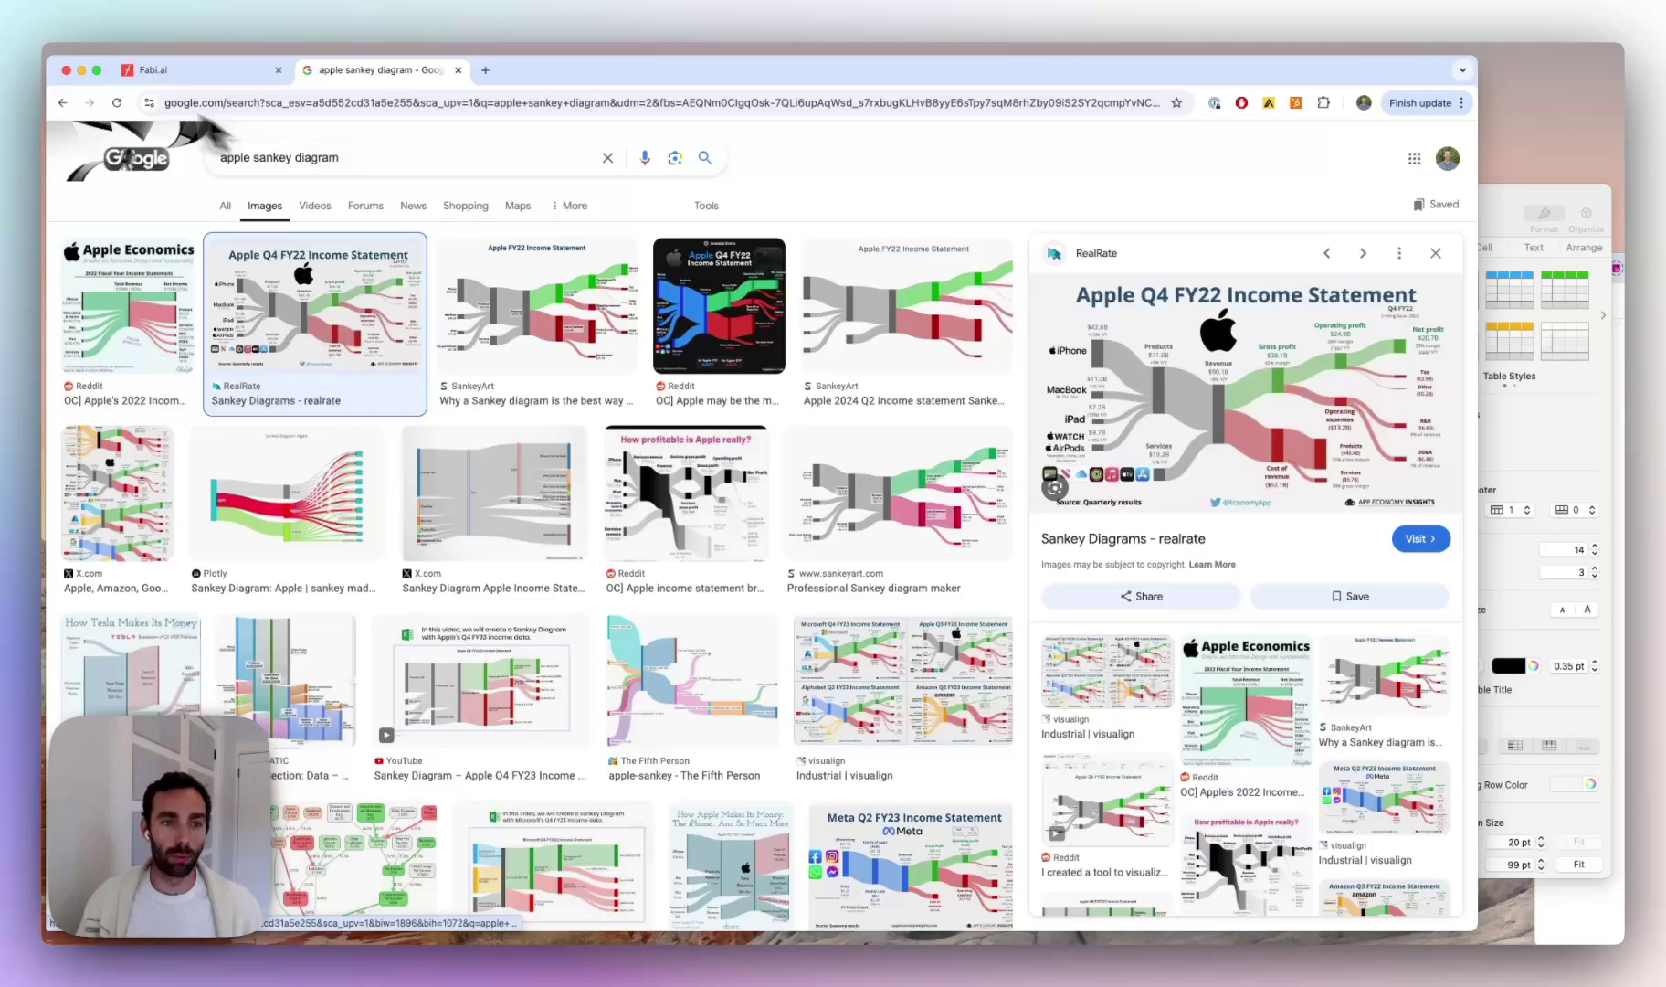
pyautogui.click(180, 73)
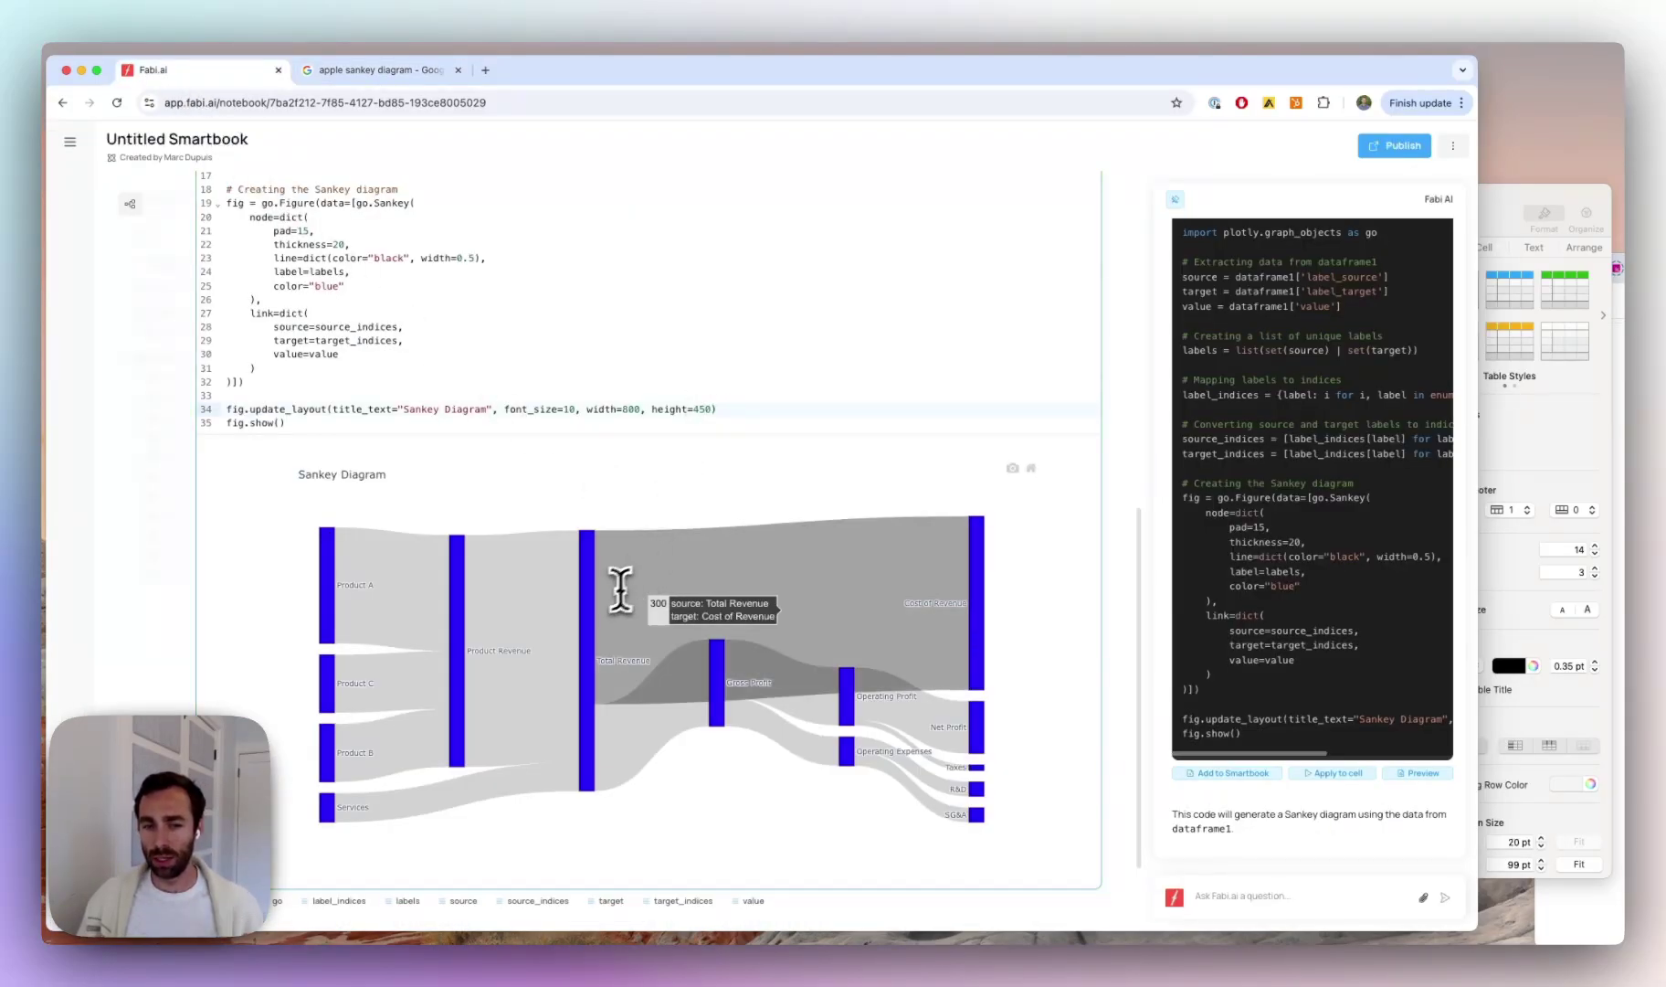
pyautogui.moveTo(585, 600)
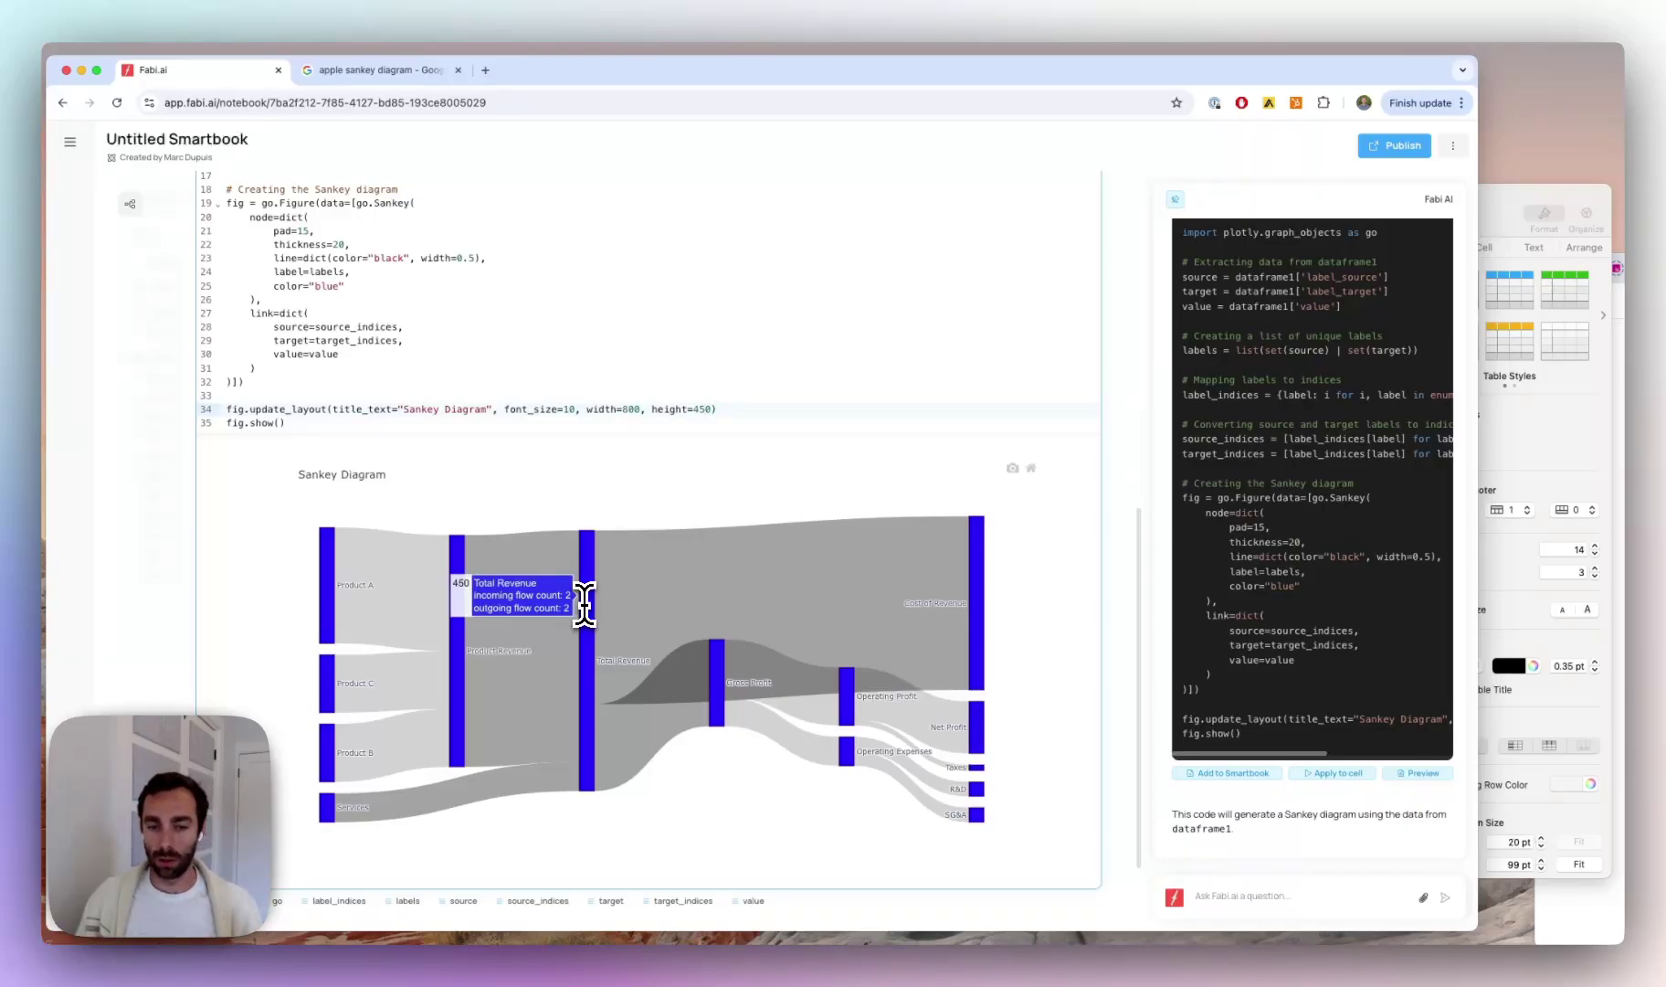
pyautogui.moveTo(678, 577)
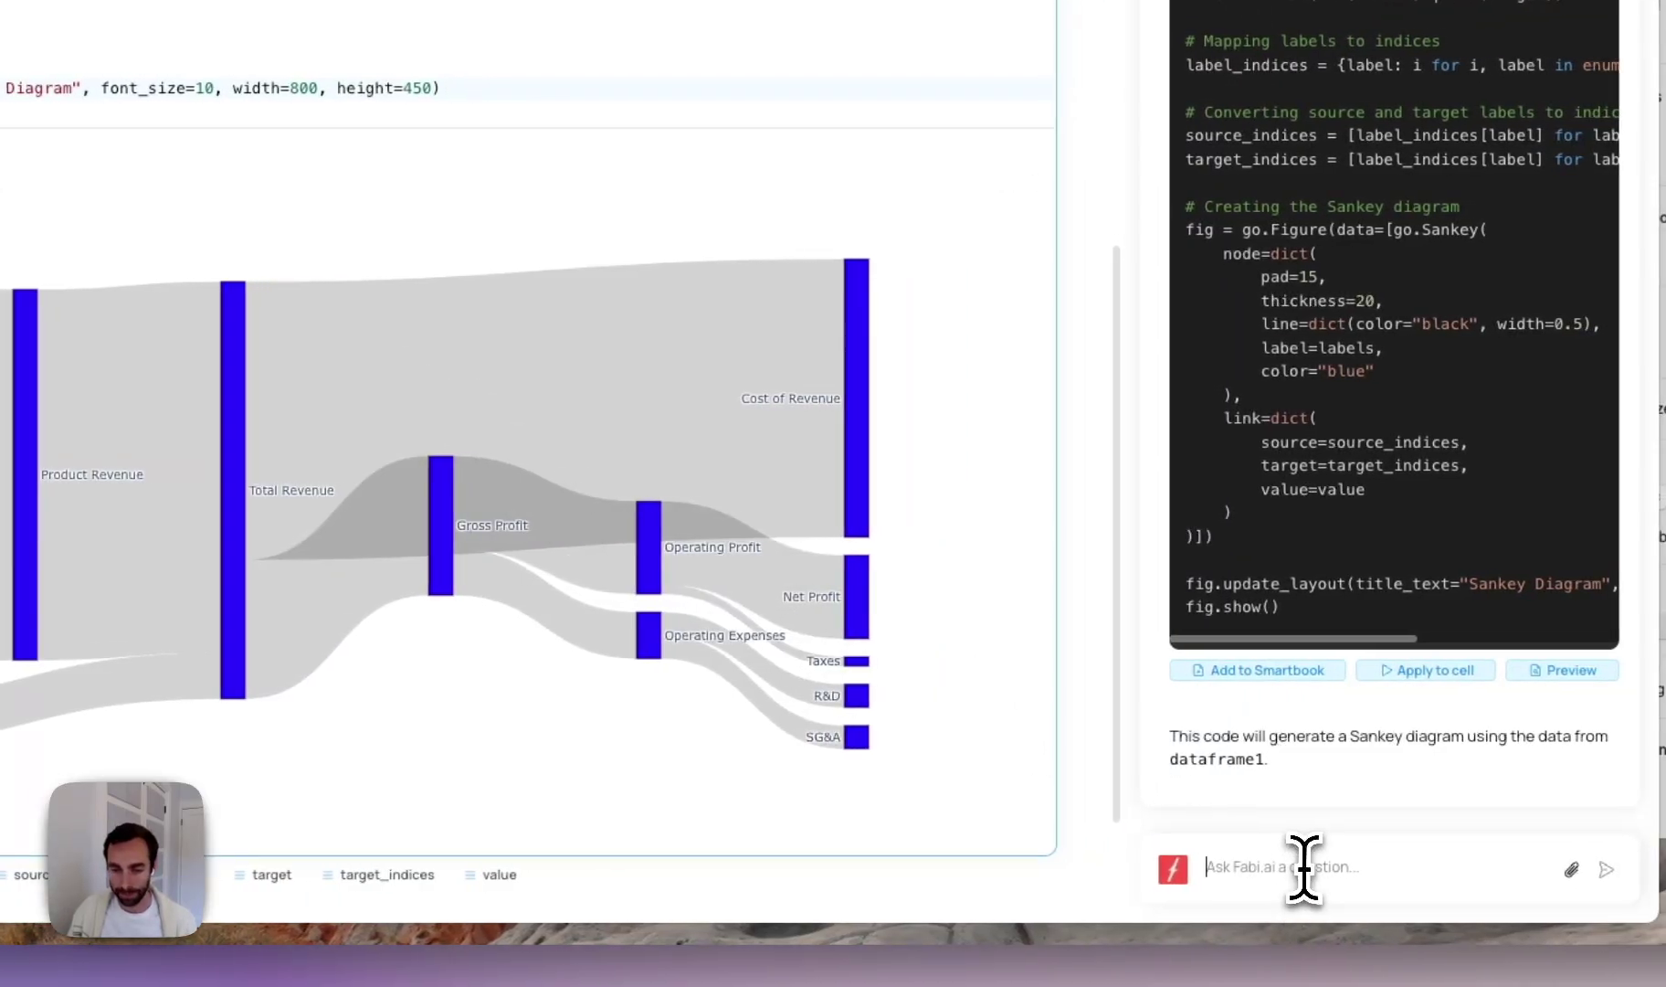
# Write an AI prompt asking to make the nodes cost of revenue, operating expenses, taxes, R&D and SG&A red
pyautogui.click(1298, 867)
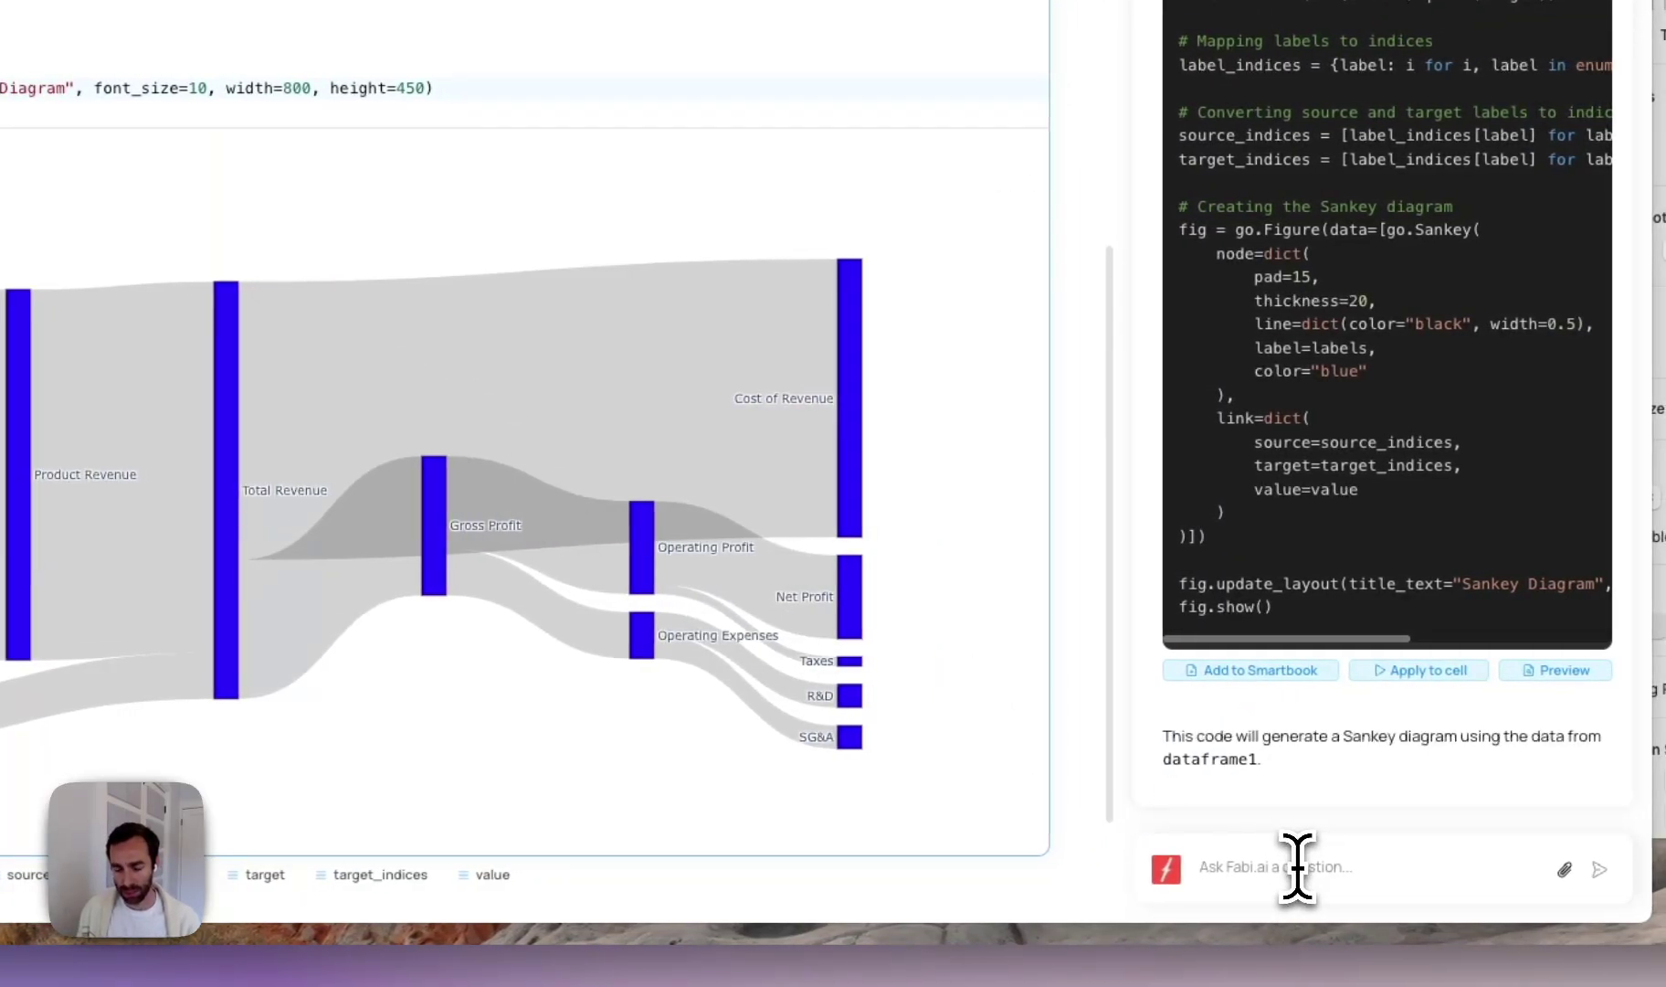
pyautogui.write('please')
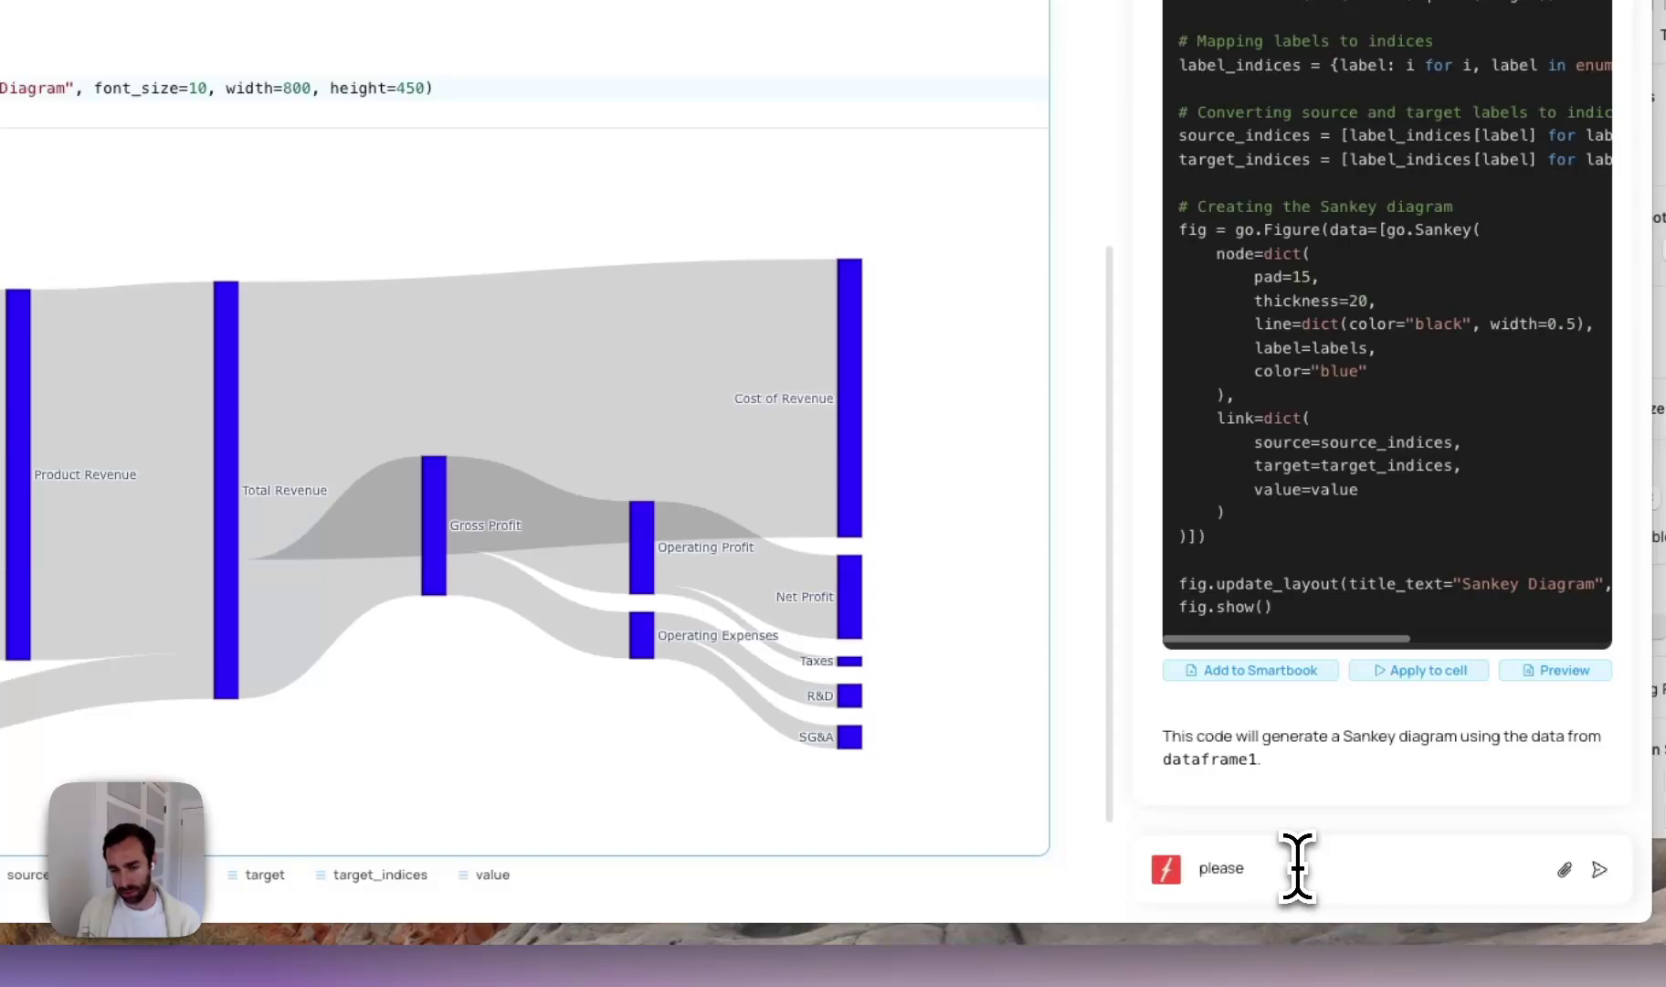
pyautogui.write(' make it follow')
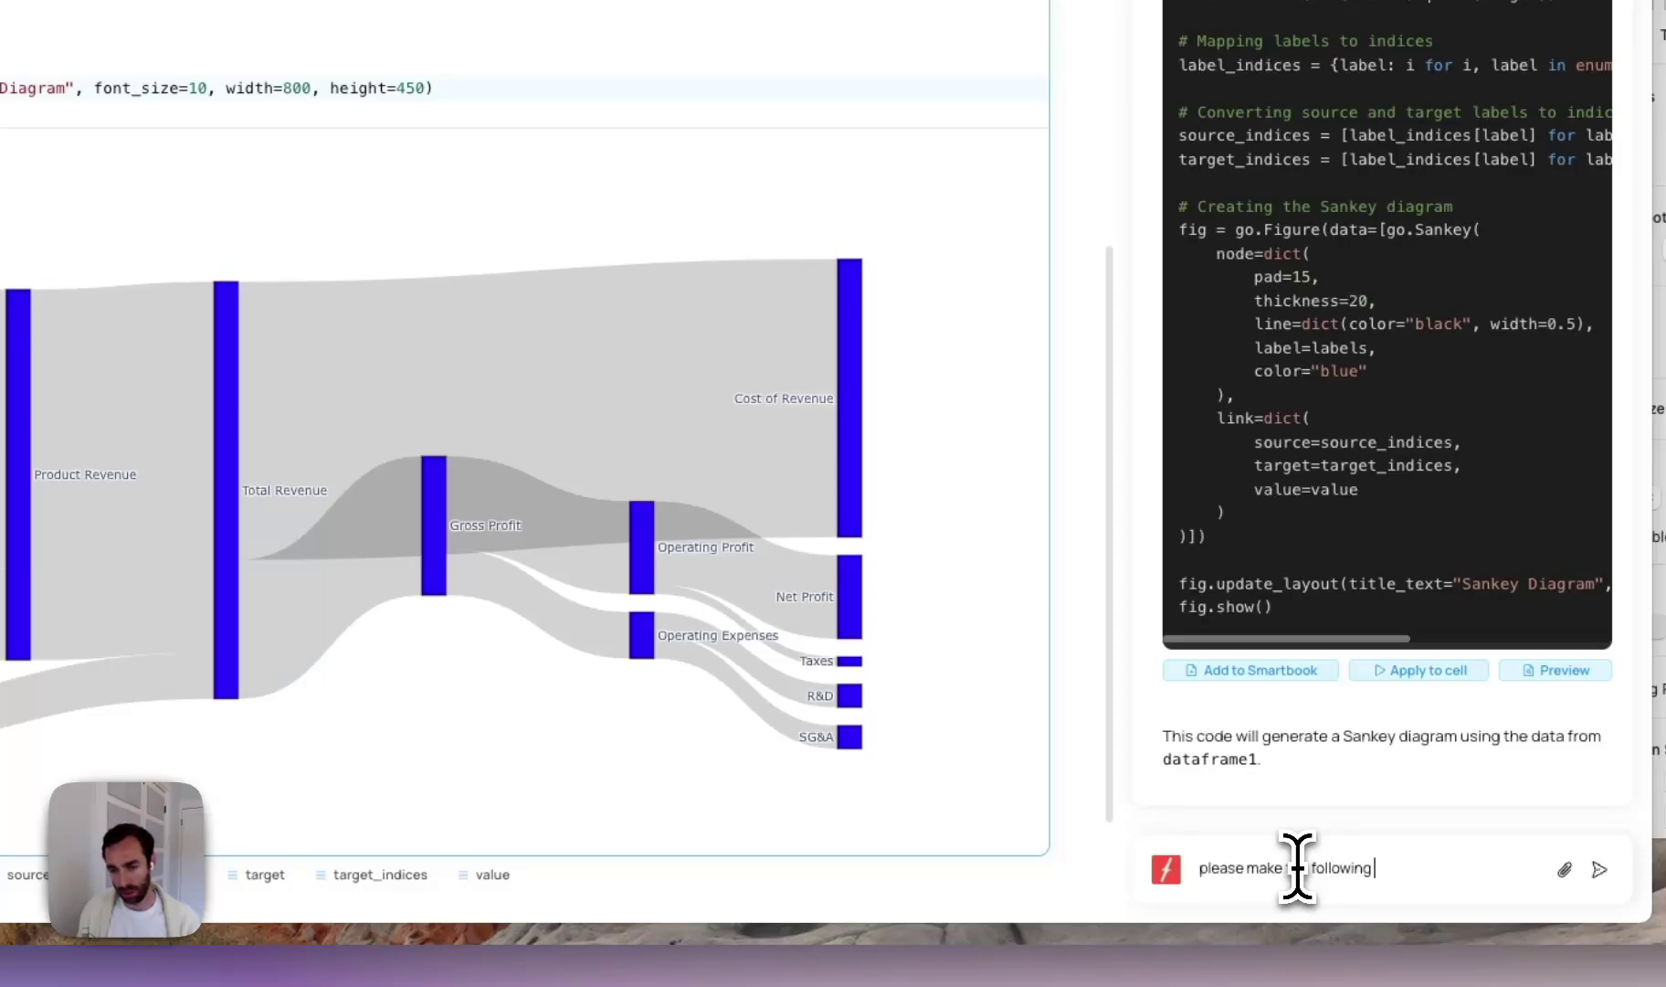
pyautogui.write('ing nodes red: ')
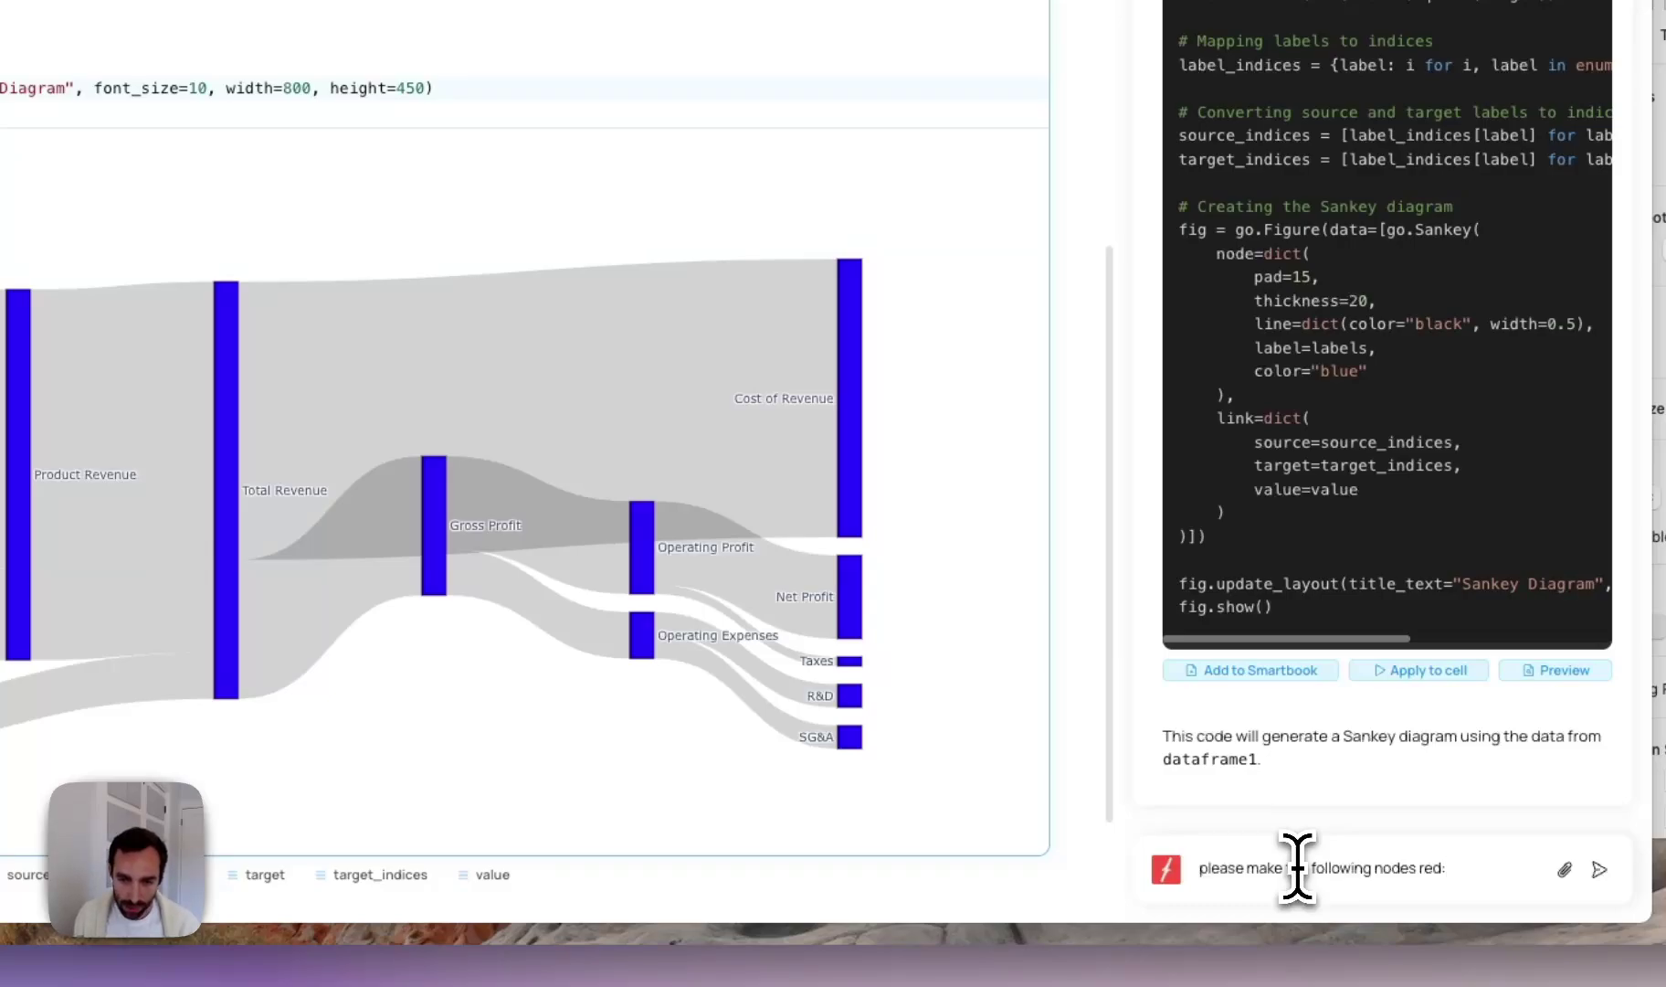
pyautogui.write('cost of')
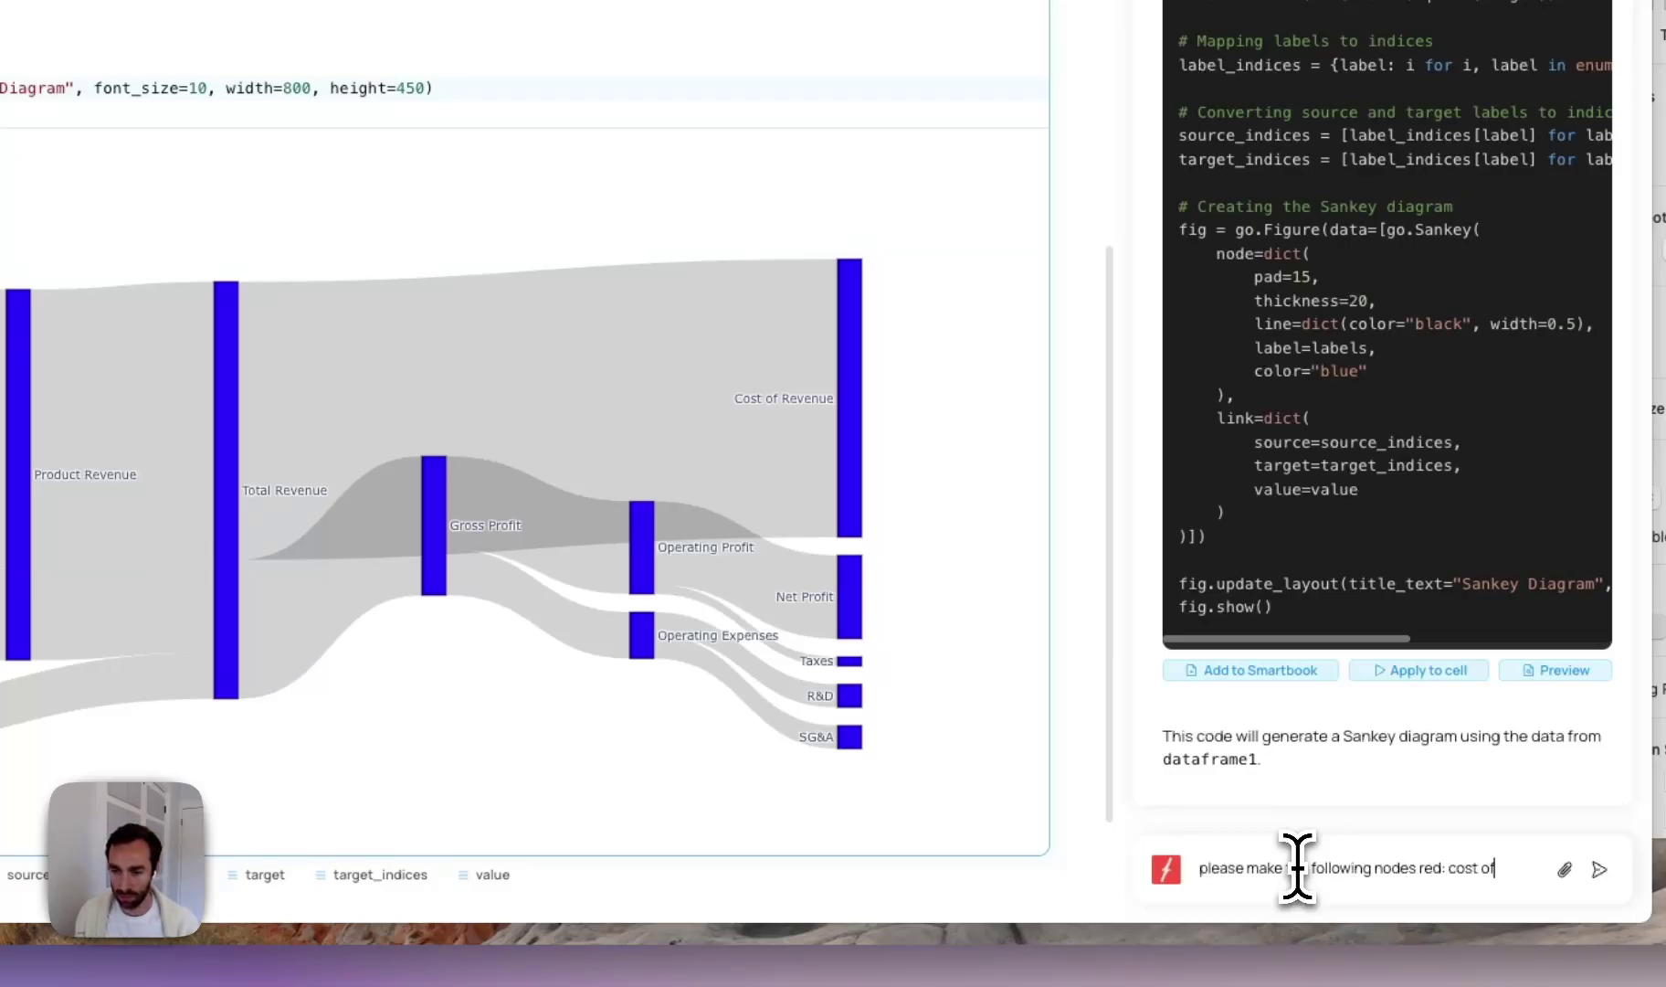
pyautogui.write(' revenue')
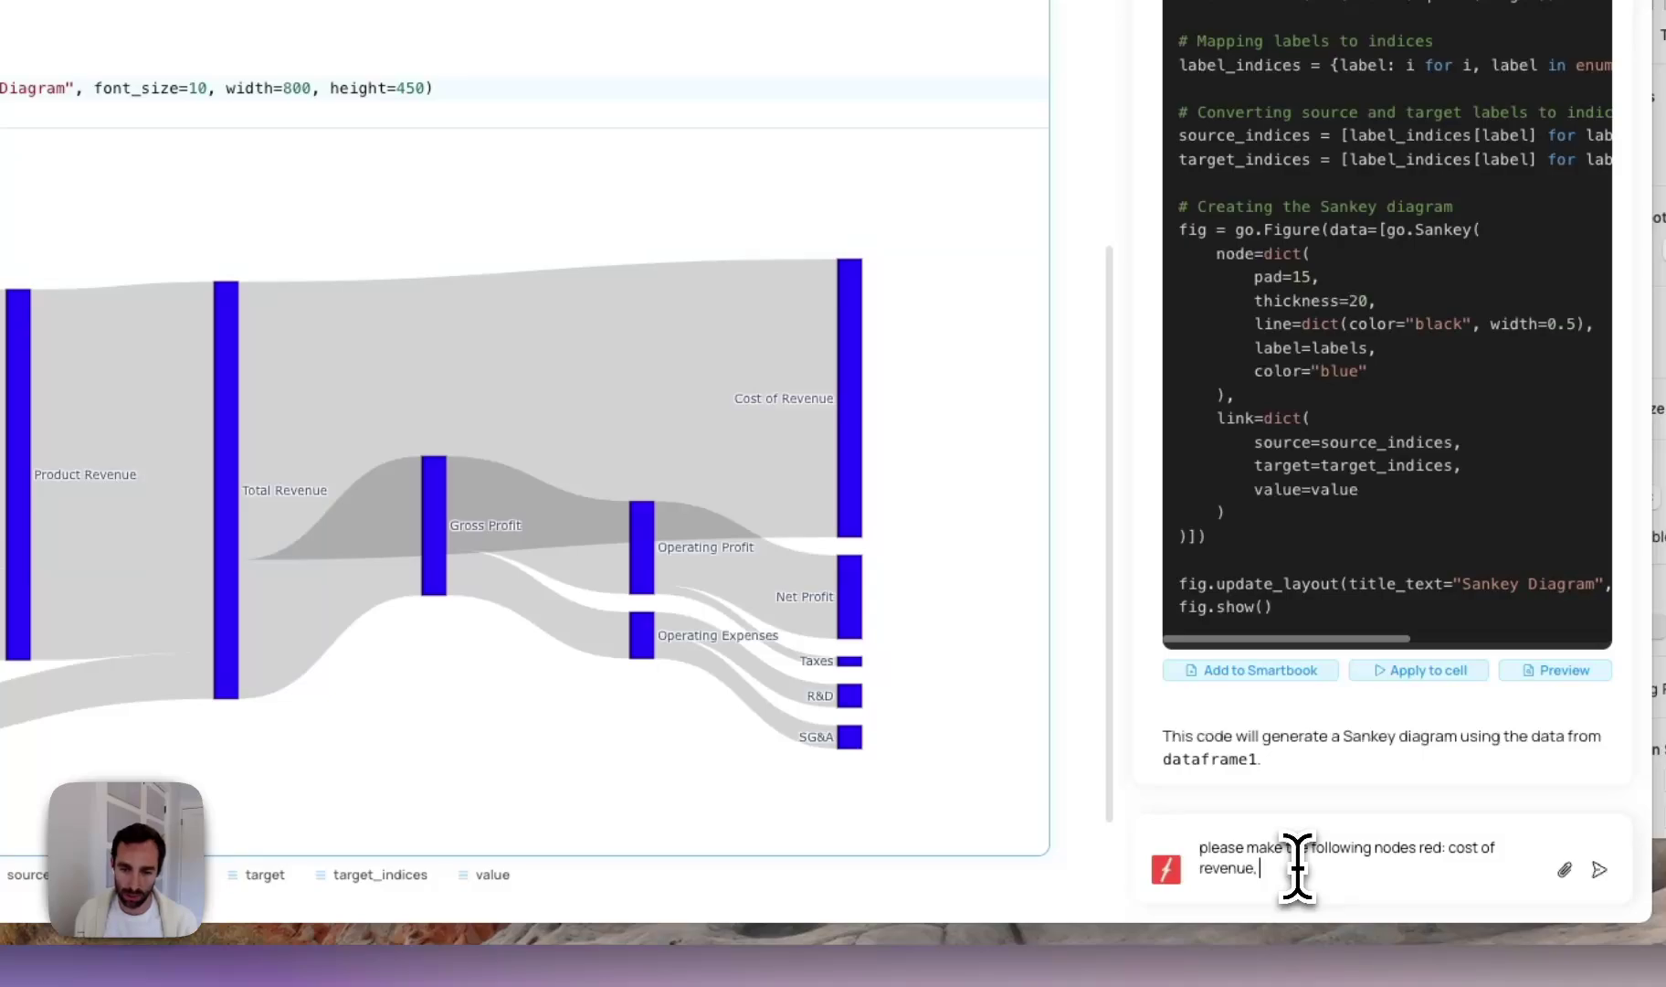
pyautogui.write(', ope')
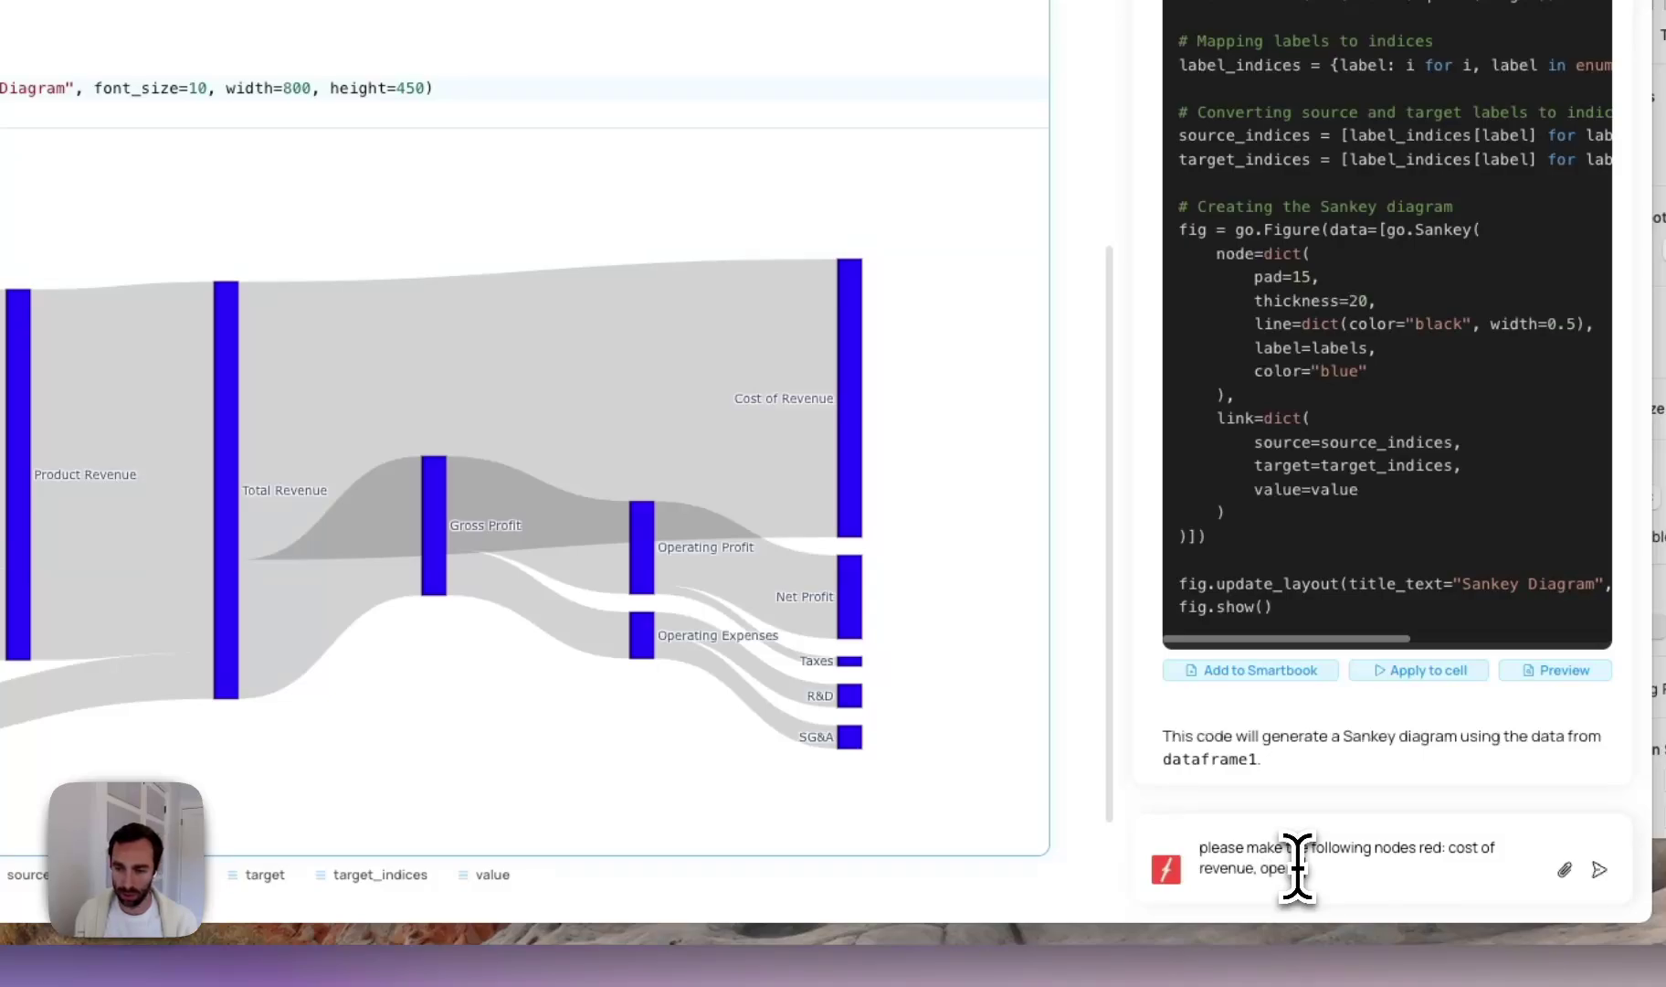
pyautogui.write('rating expenses')
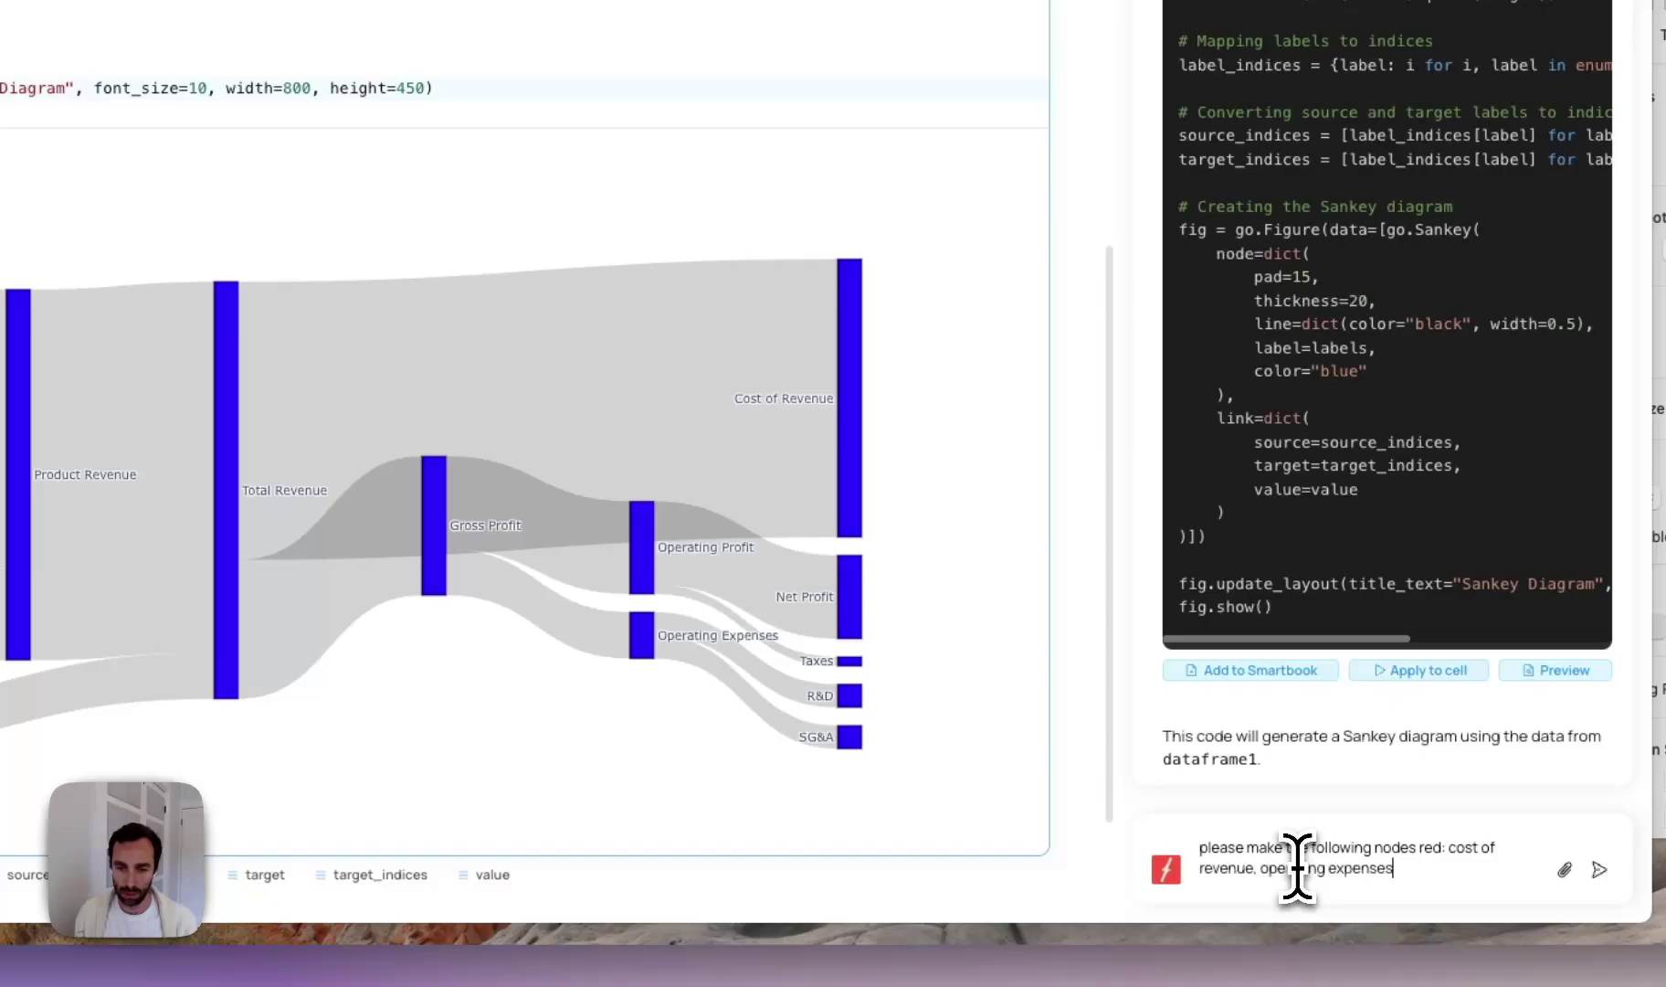
pyautogui.write(', ta')
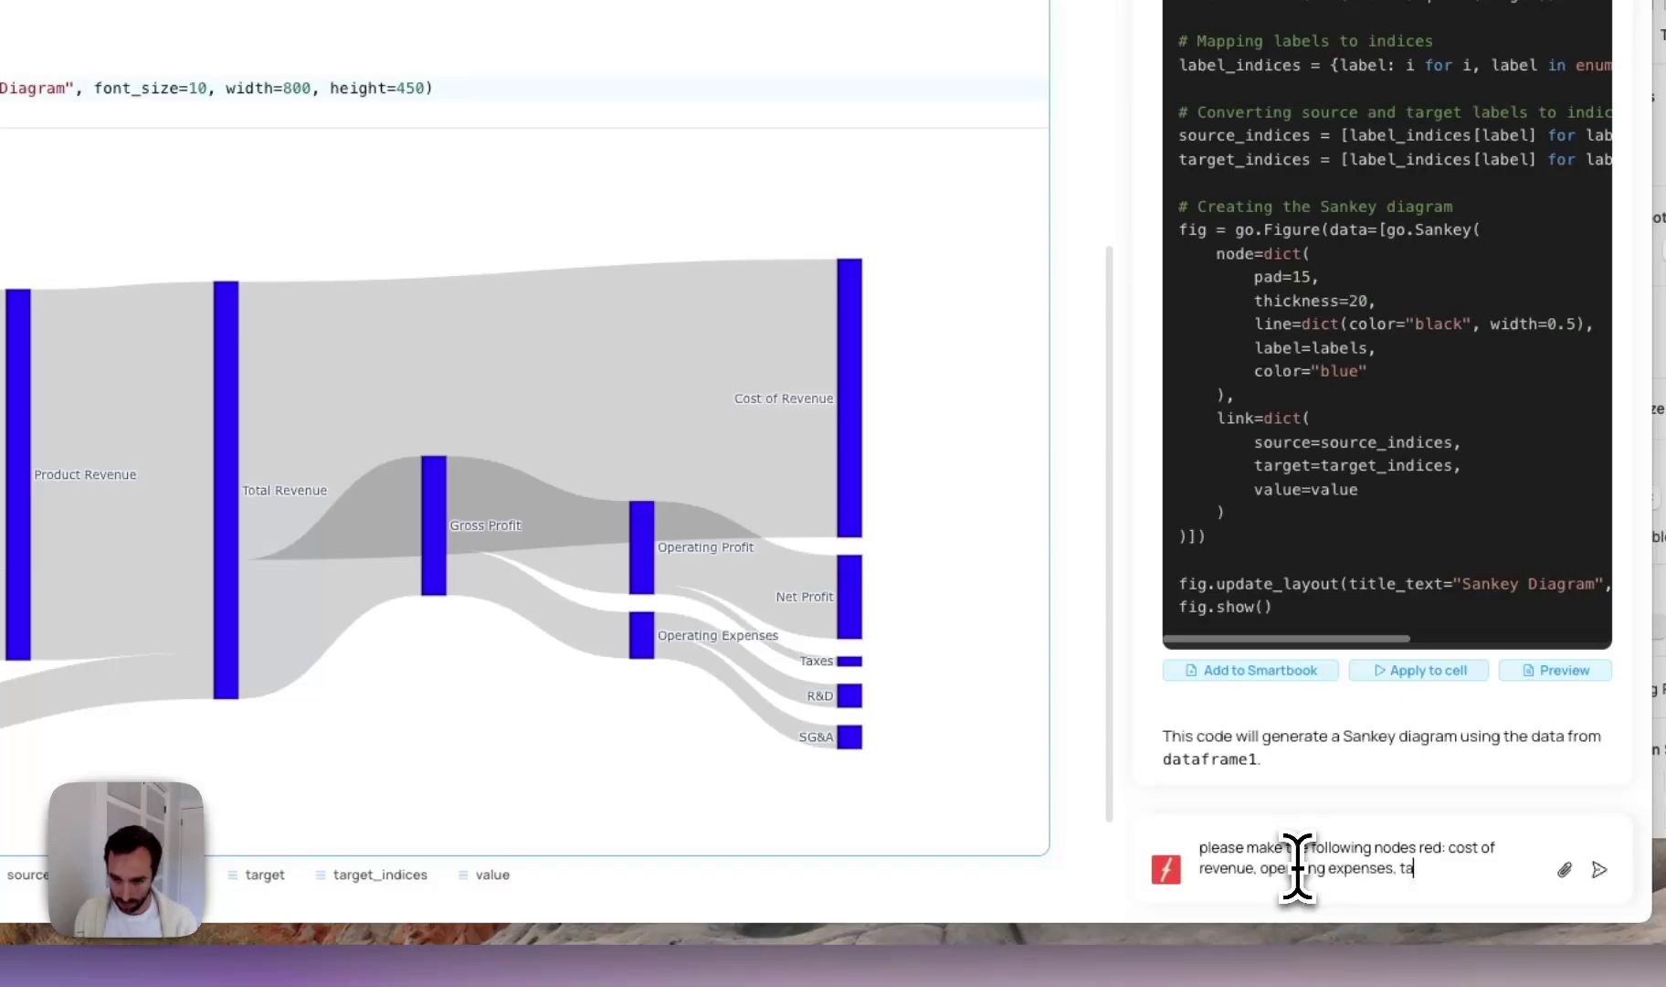
pyautogui.write('xes, R&')
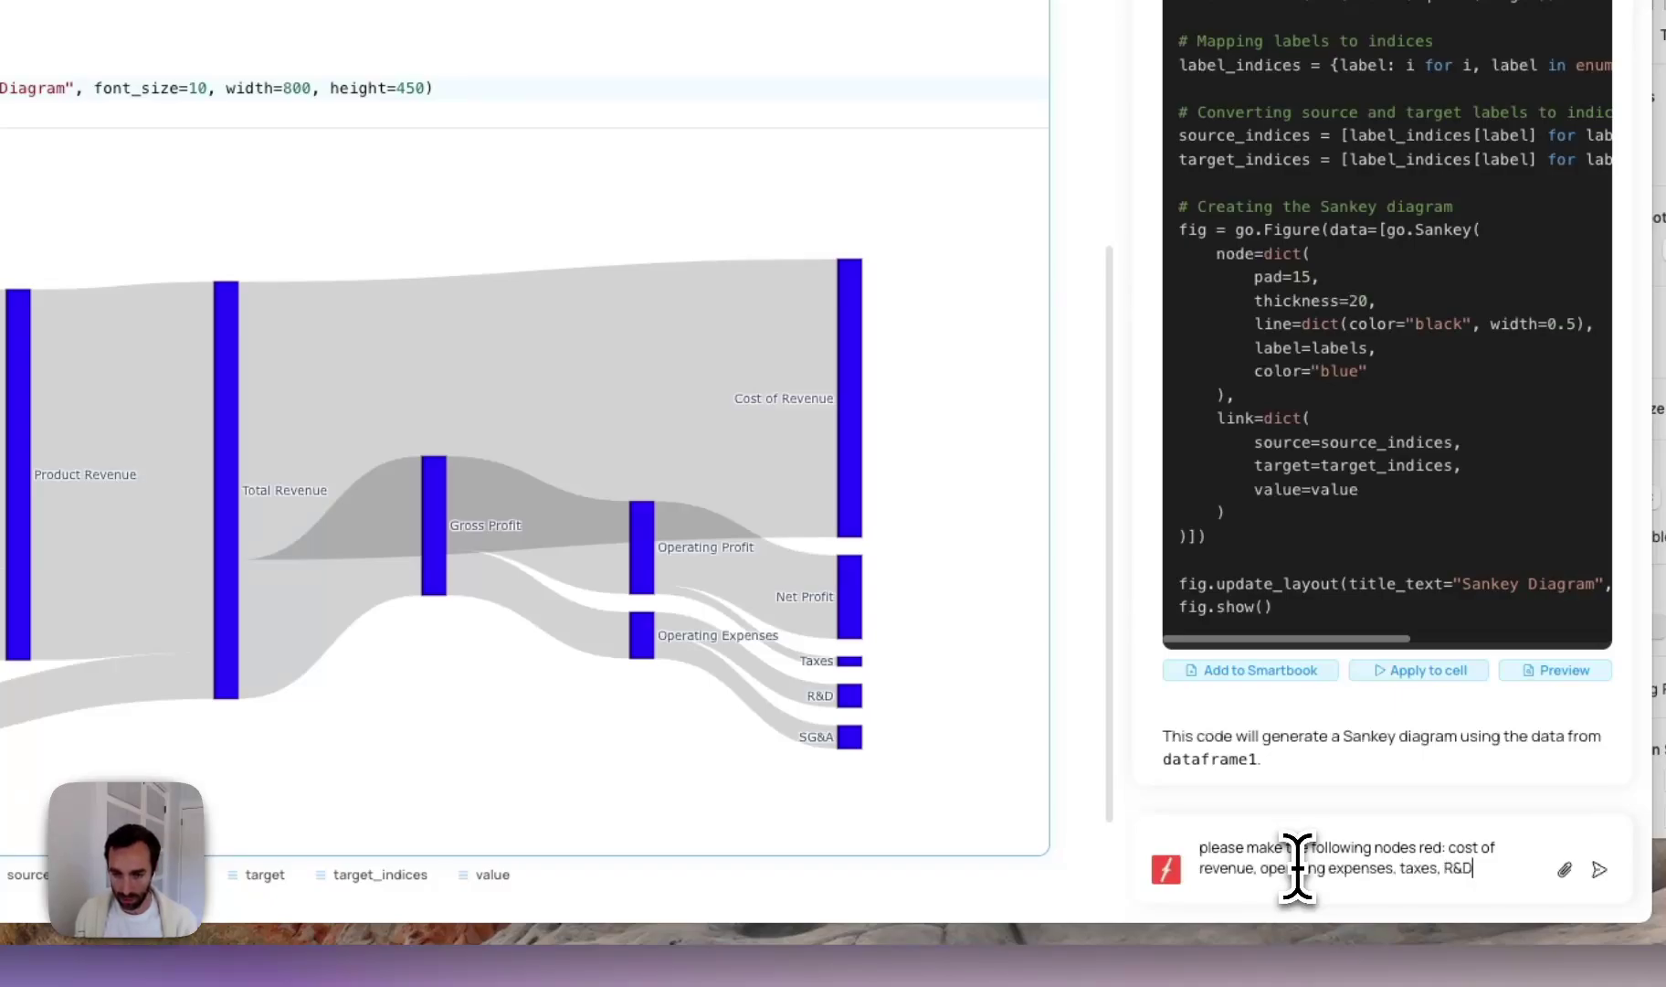
pyautogui.write('D, SG&A')
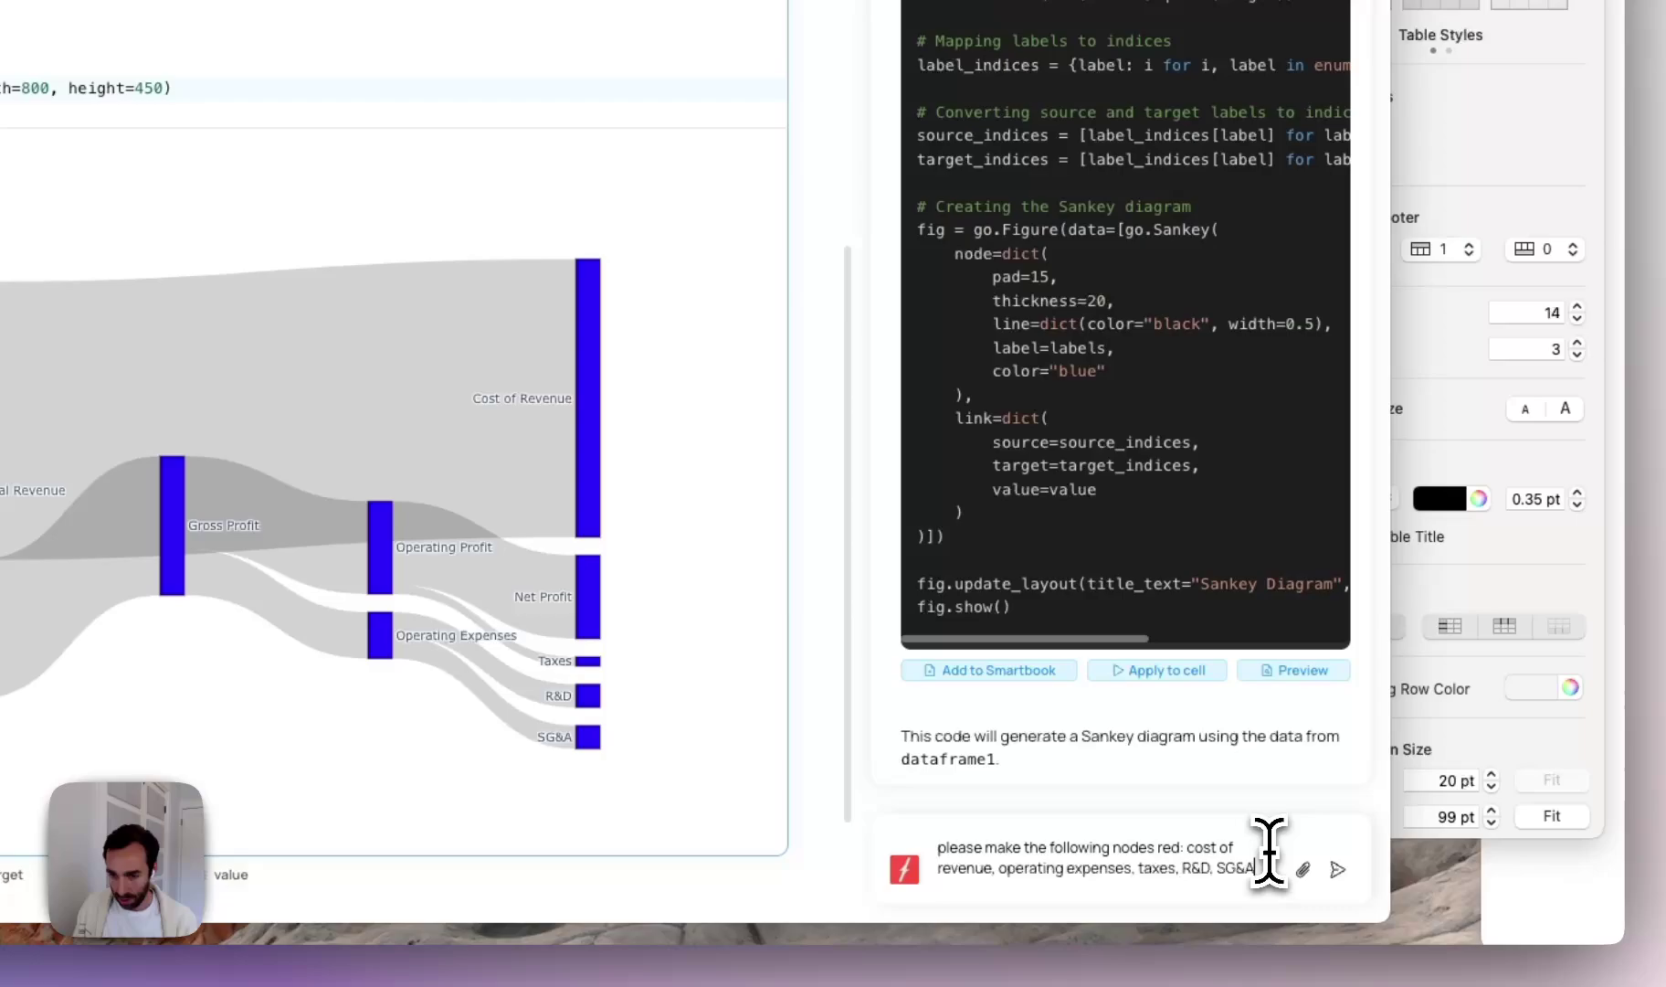
# Extend the AI prompt with a request to make the nodes gross profit, operating profit and net profit green
pyautogui.hotkey('shift', 'Return')
pyautogui.write('p')
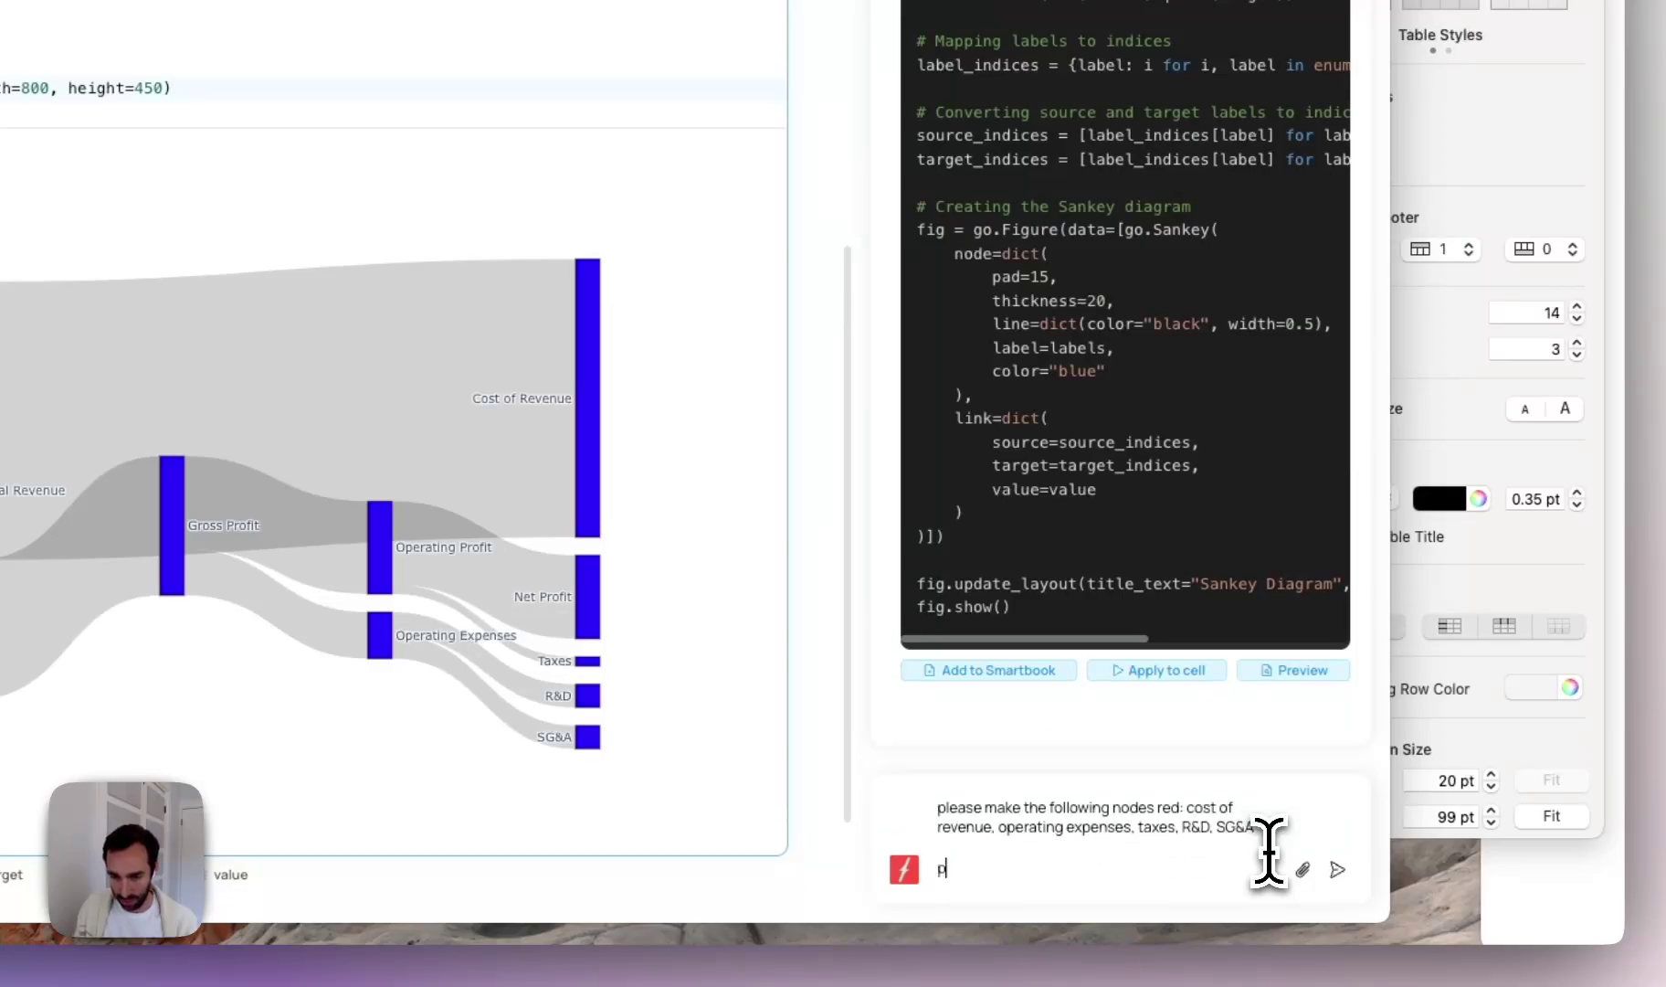
pyautogui.write('lease make the follo')
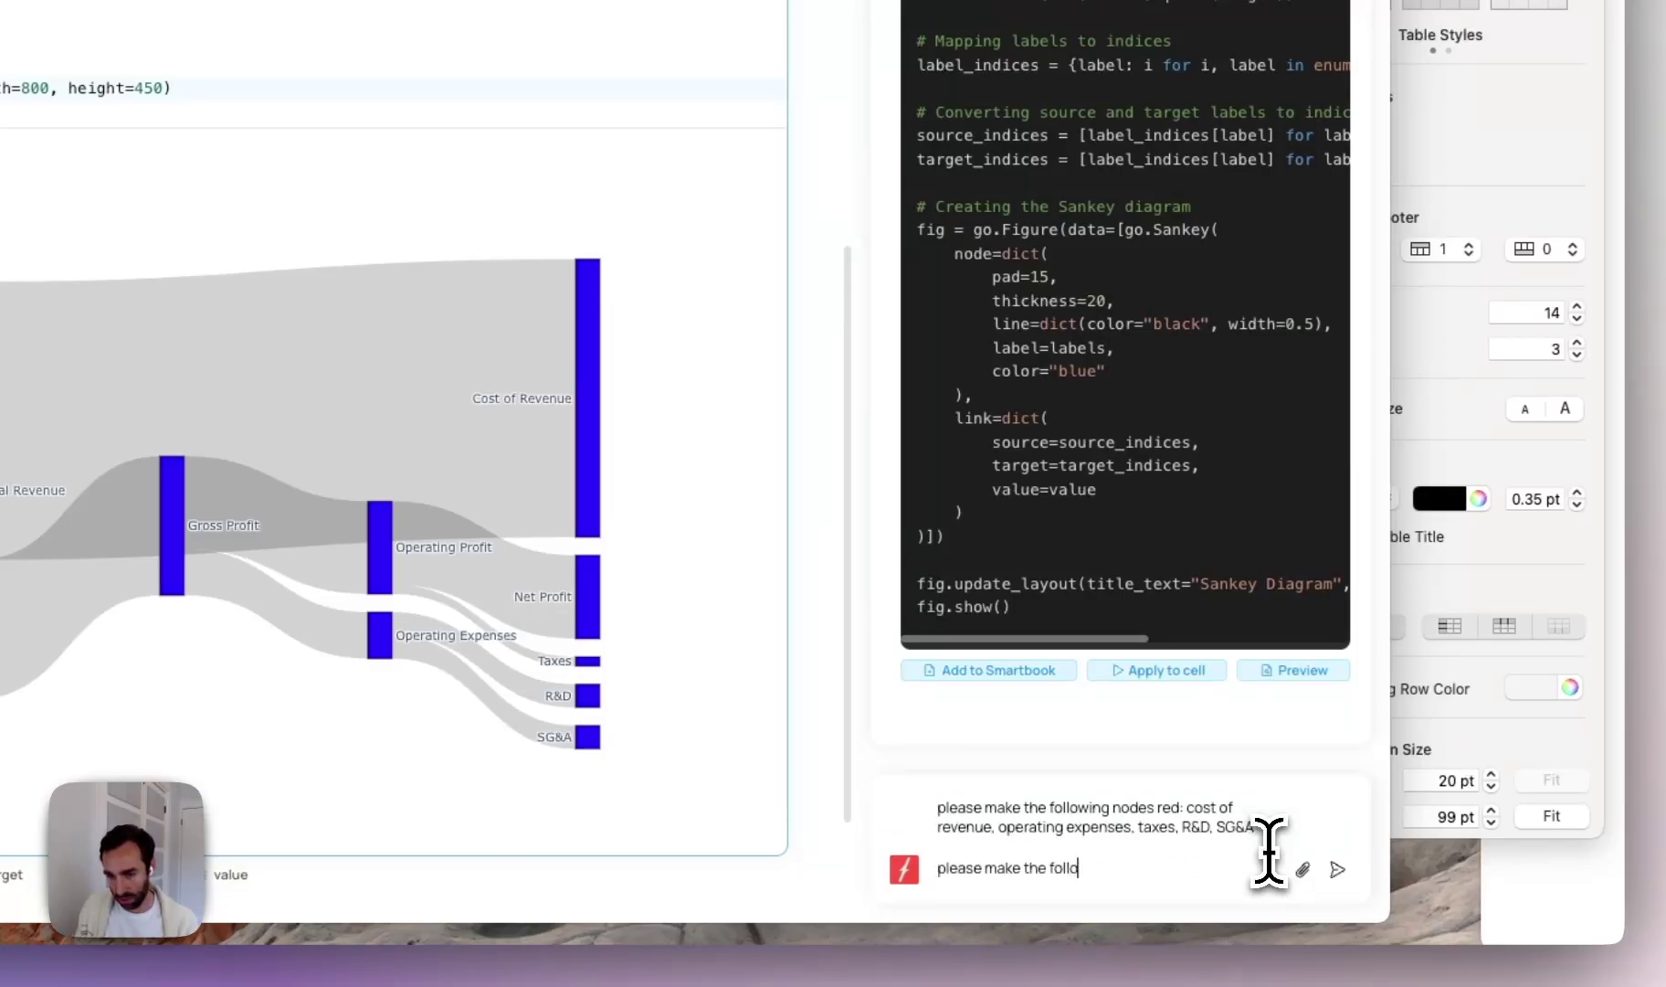
pyautogui.write('wing nodes ')
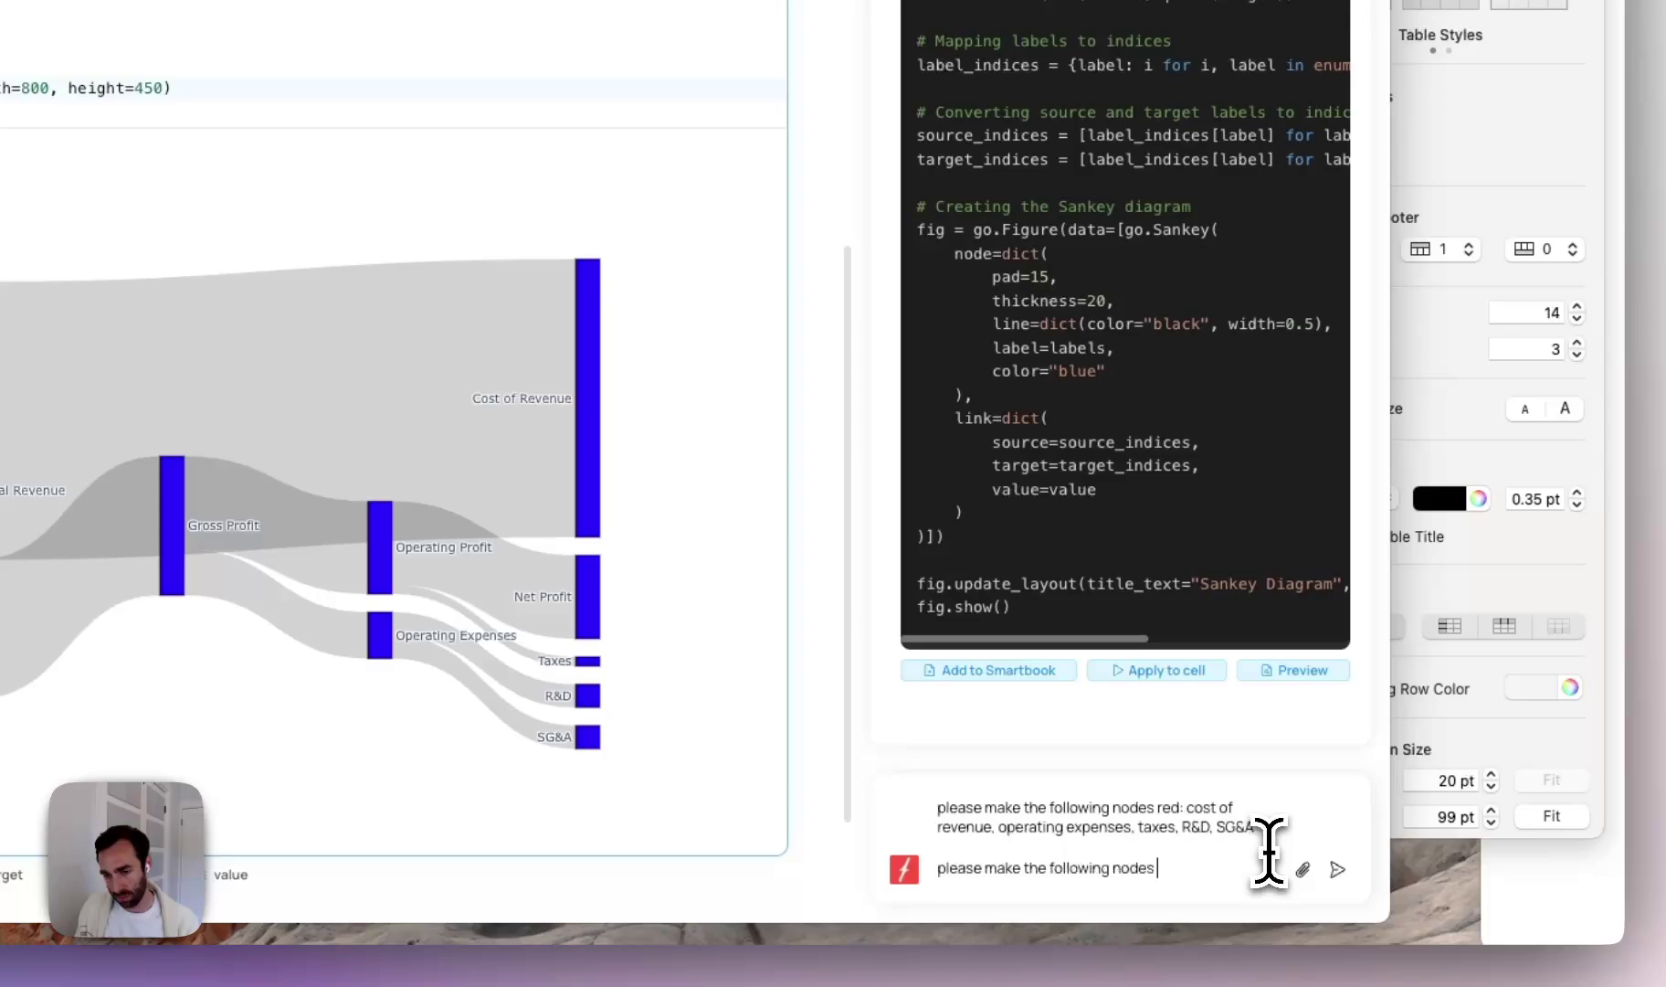
pyautogui.write('green:')
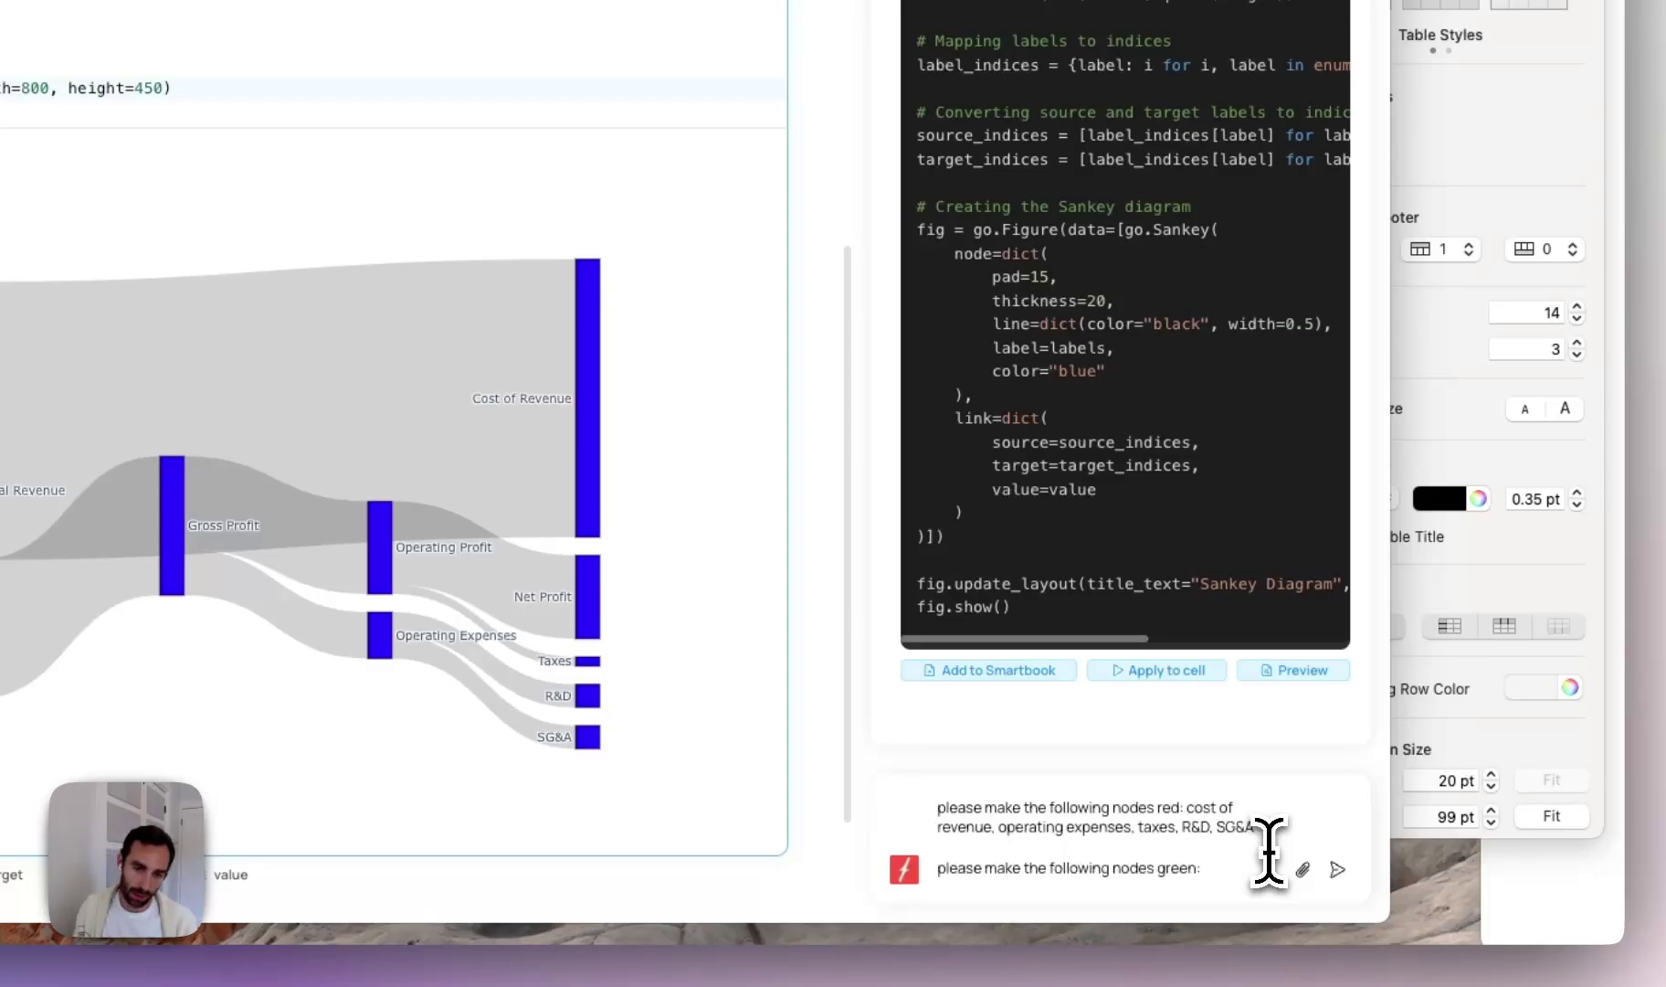
pyautogui.write(' gross profit')
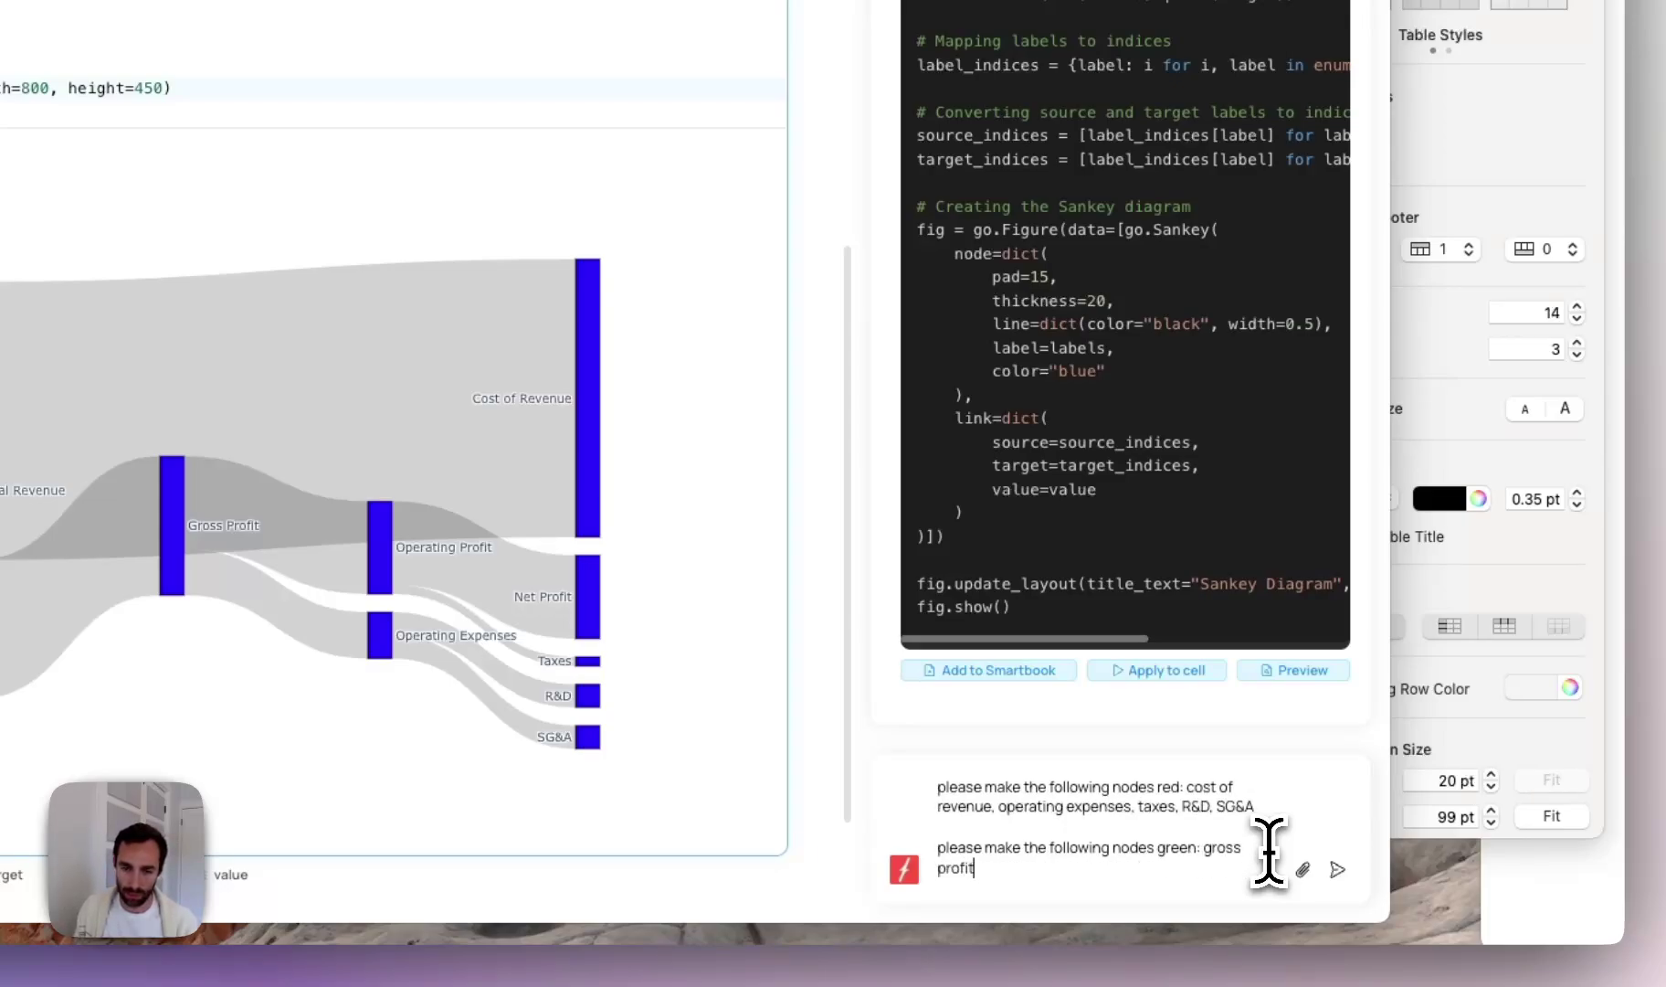
pyautogui.write(', operating')
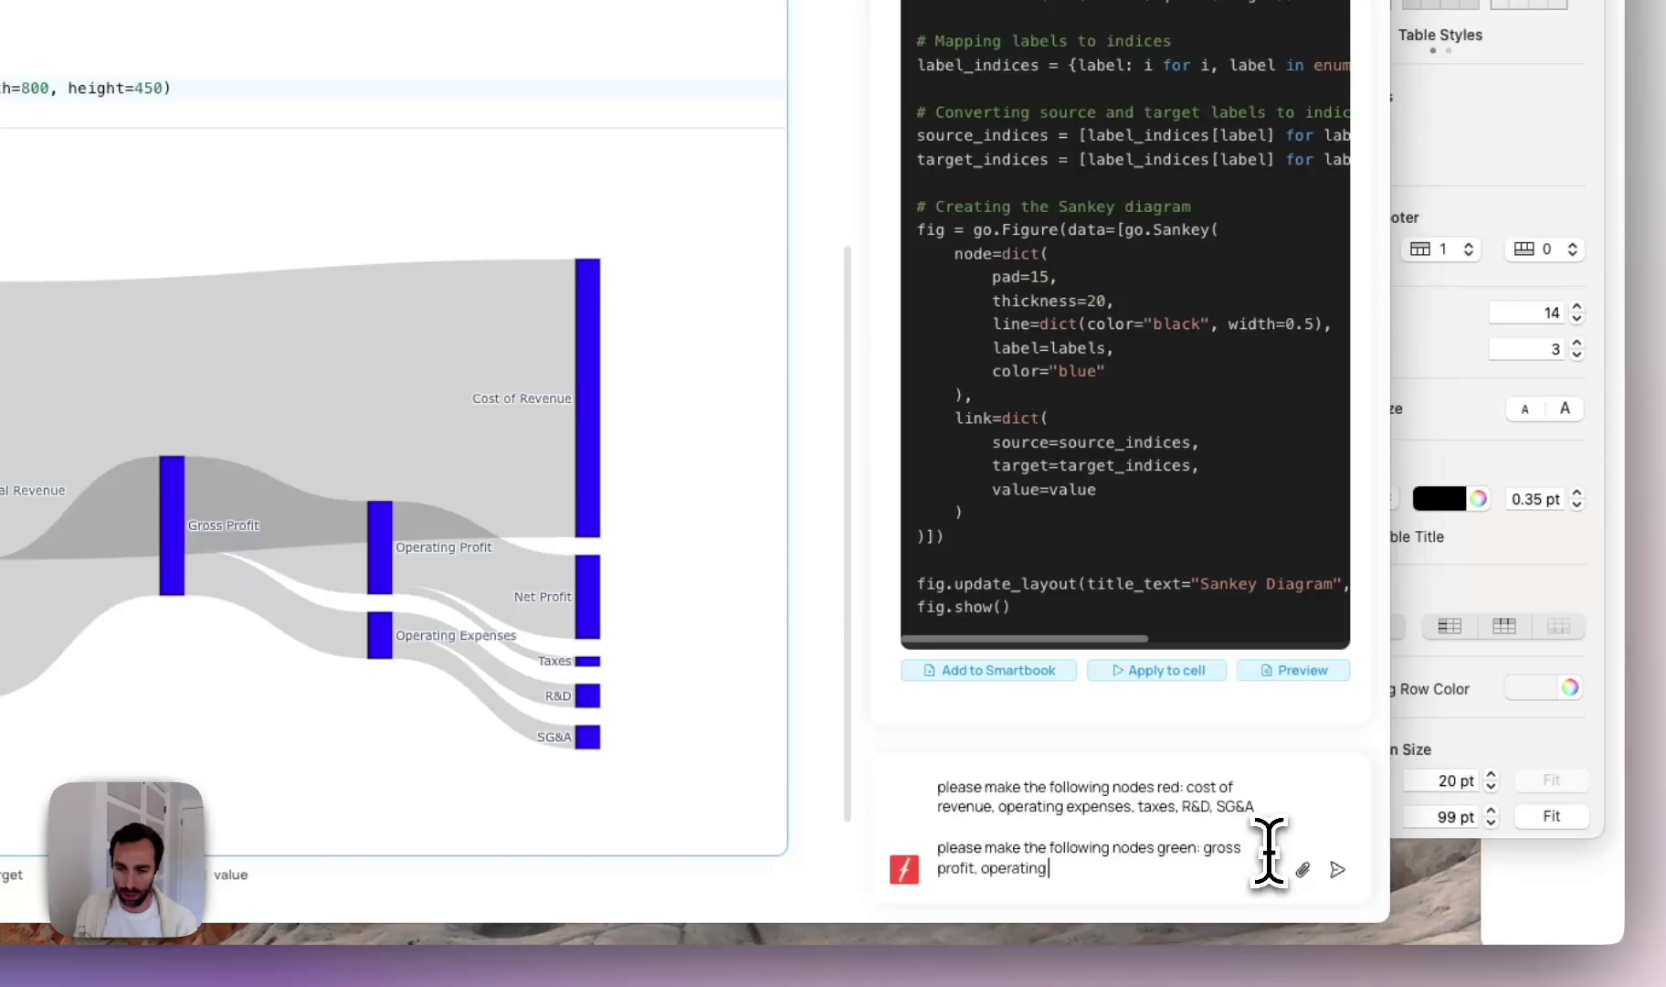
pyautogui.write(' profit')
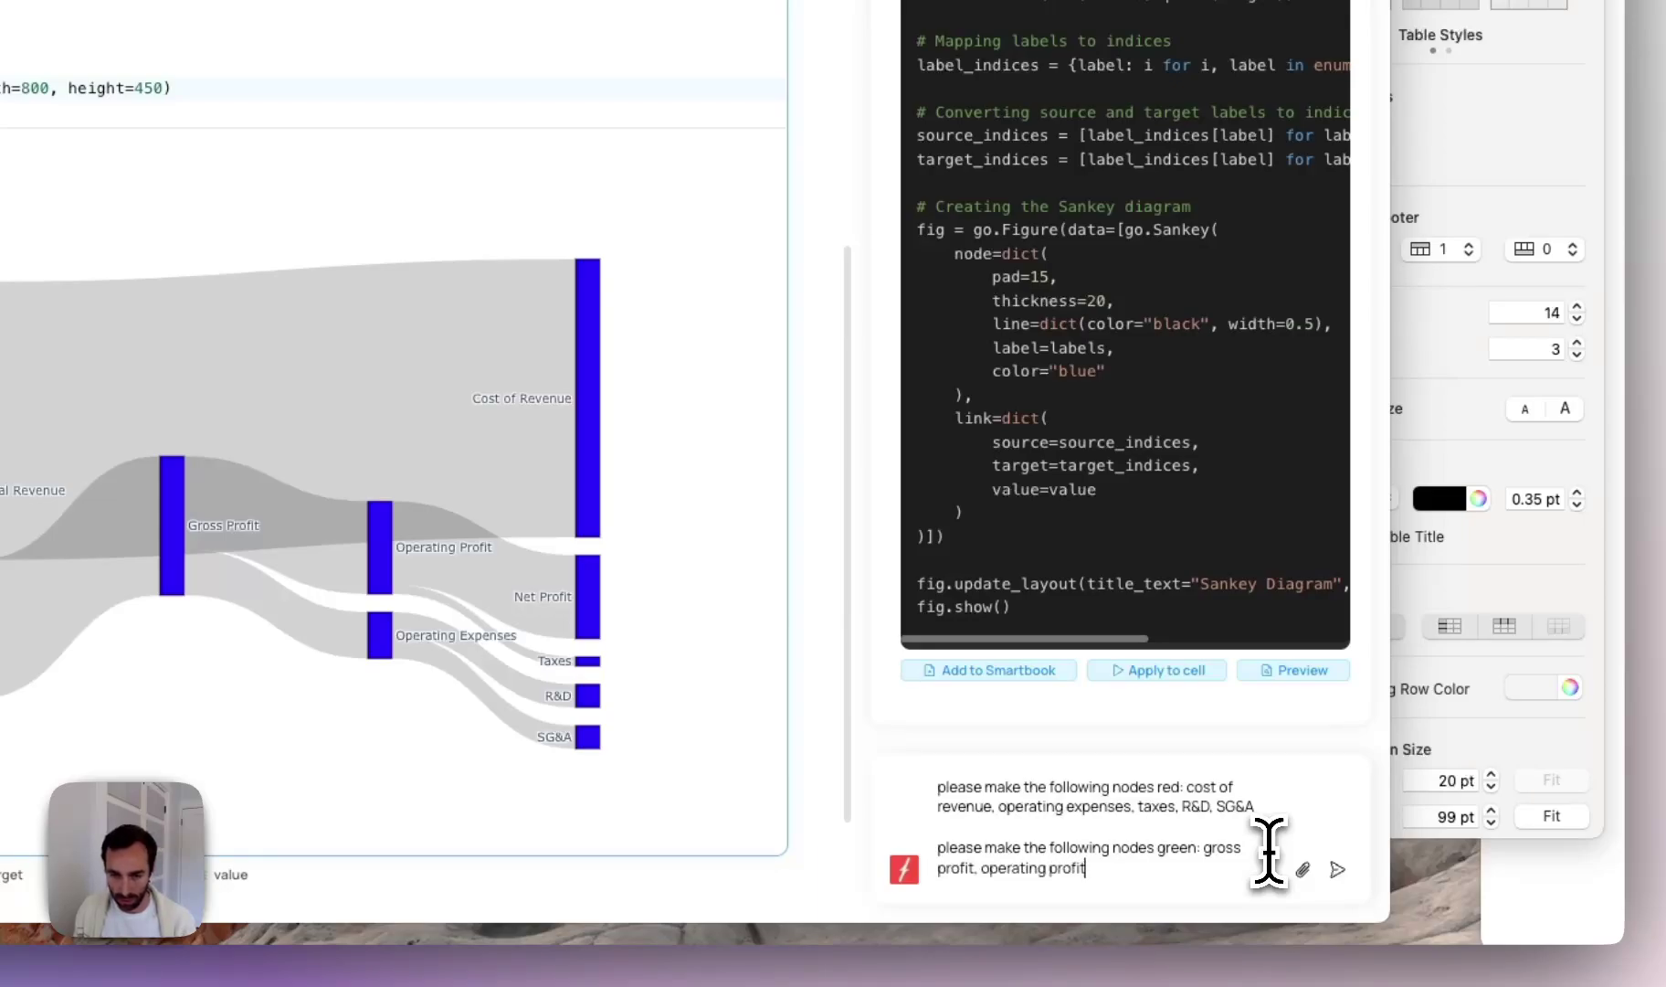
pyautogui.write(' and net profit')
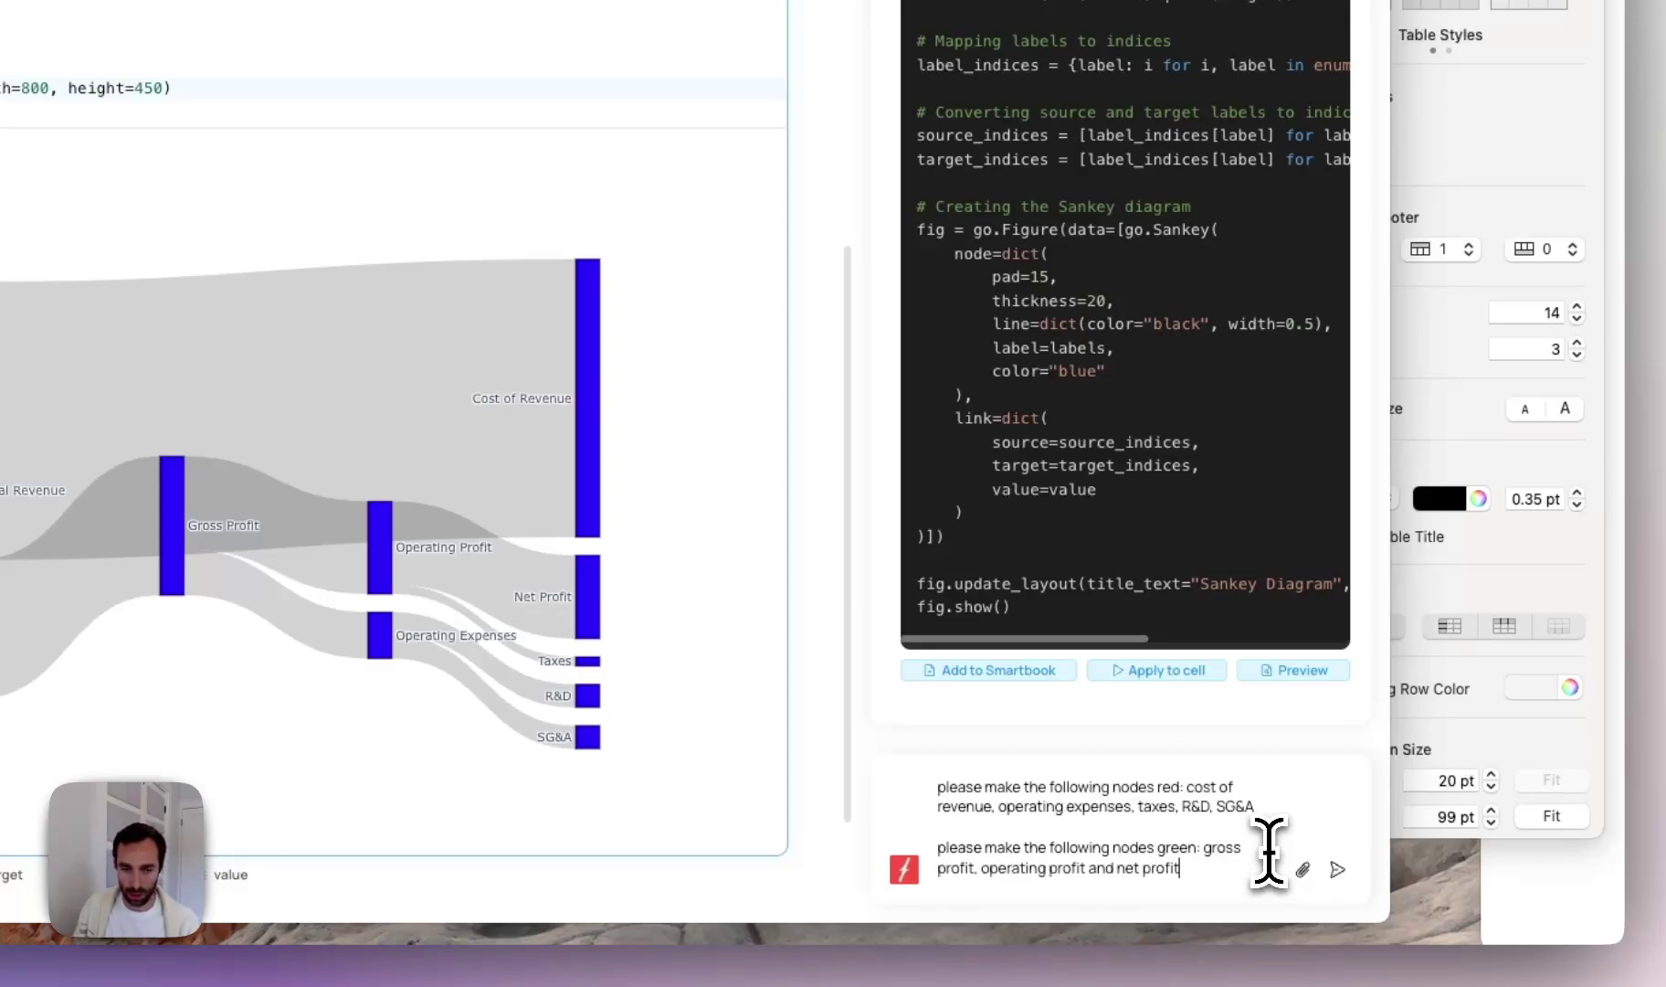
# Add "make every other node grey" to the AI prompt and submit it
pyautogui.hotkey('shift', 'Return')
pyautogui.hotkey('shift', 'Return')
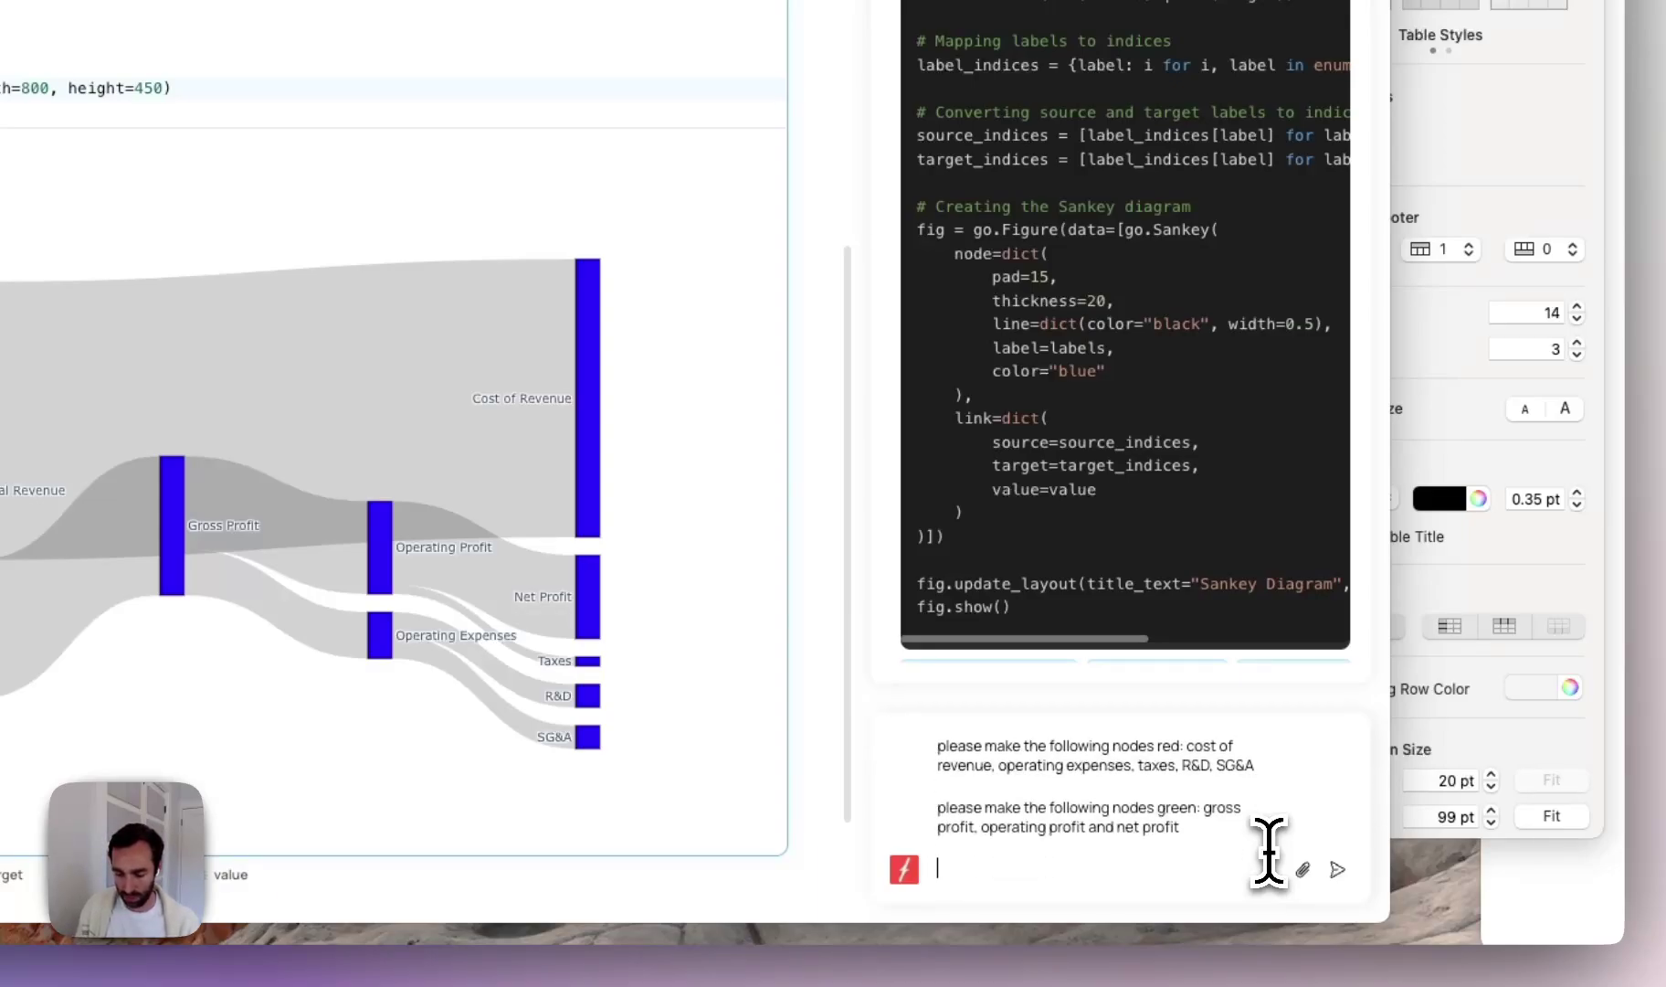
pyautogui.write('make every other node grey')
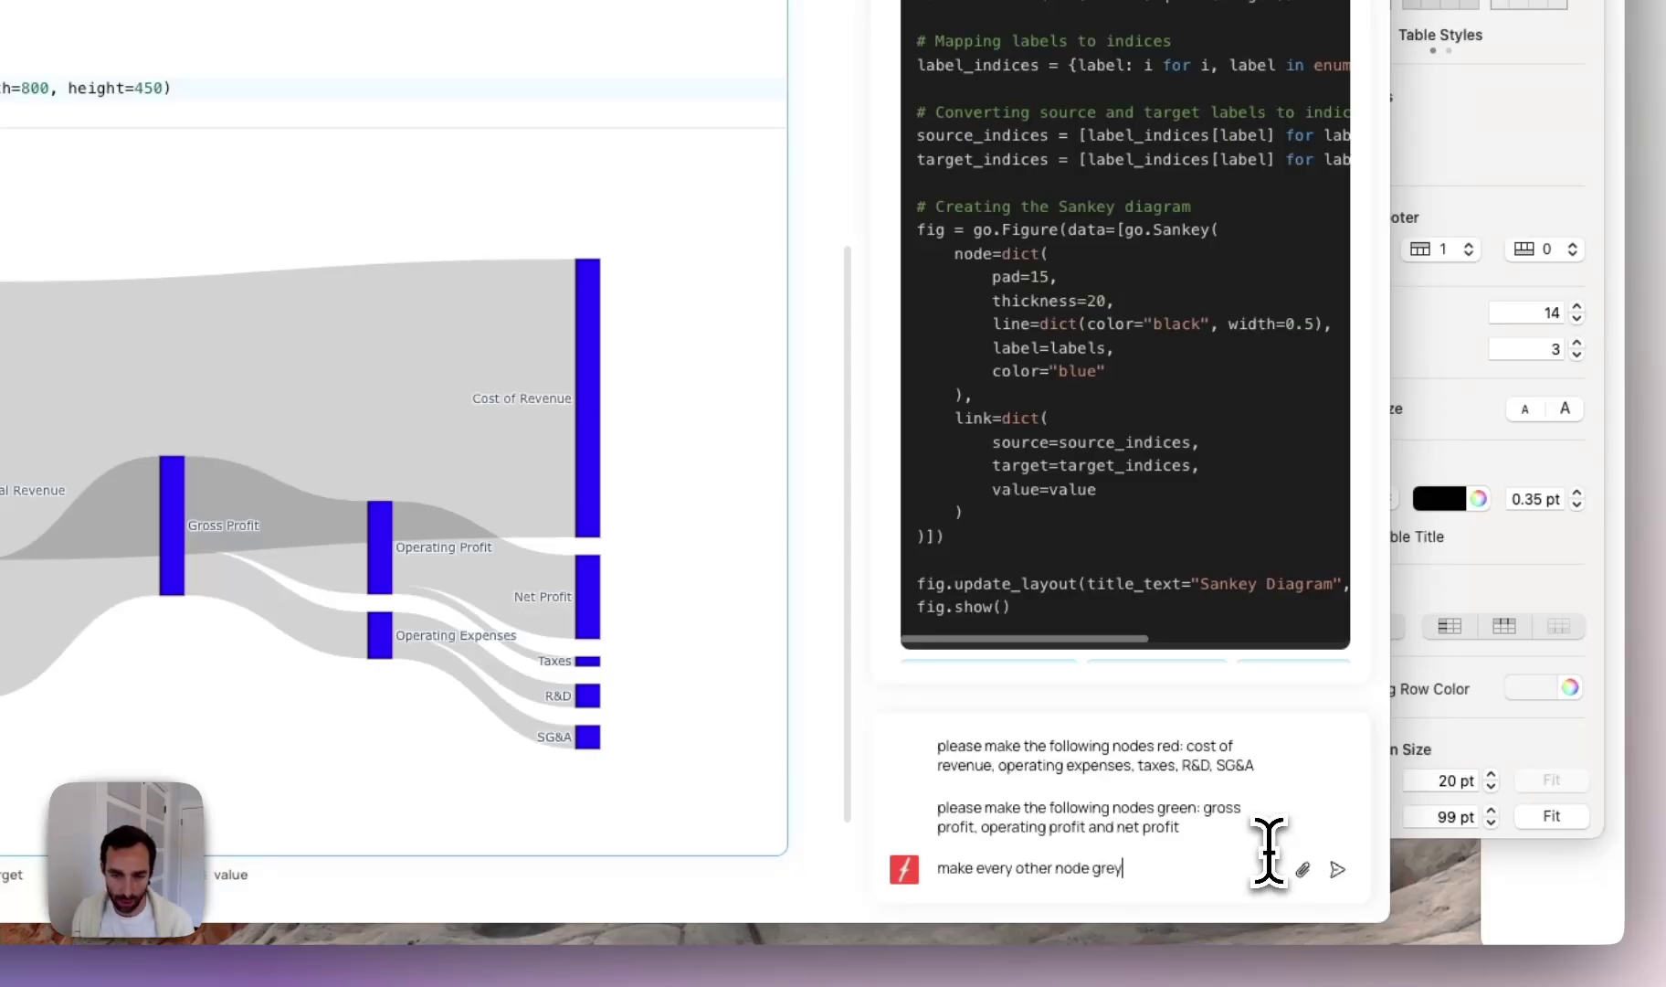
pyautogui.press('Return')
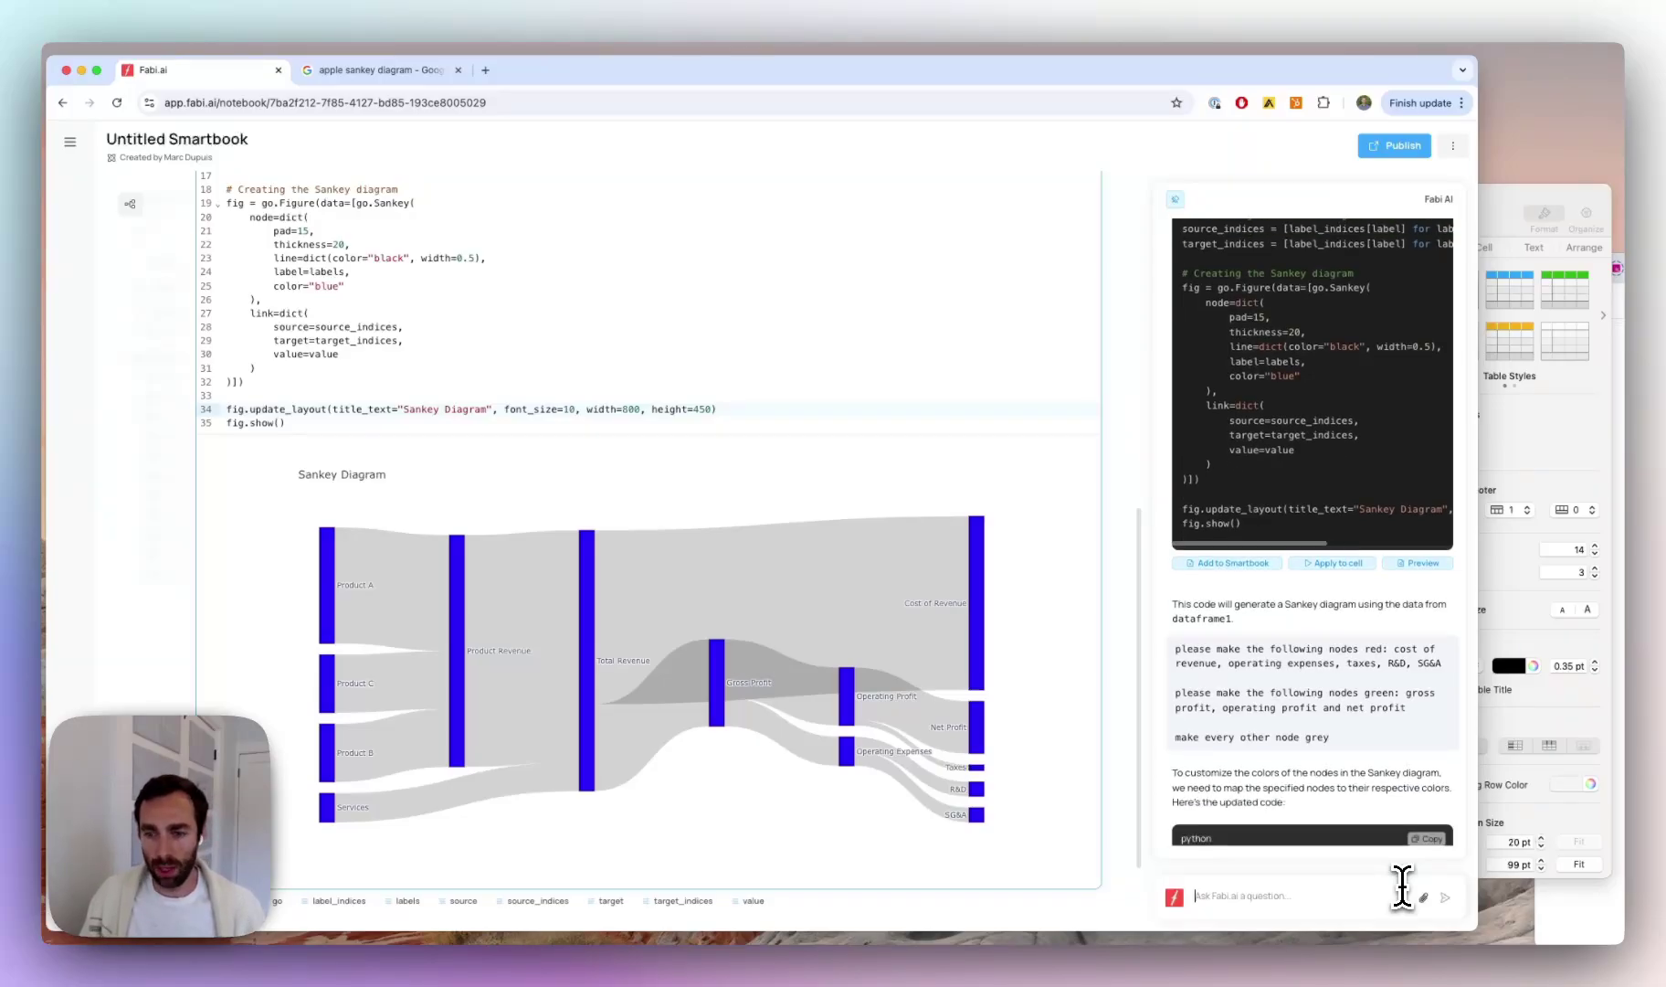
# Review the AI's node color code, apply it to the existing Sankey cell, and accept and run the change
pyautogui.click(836, 384)
pyautogui.scroll(-3, 1234, 671)
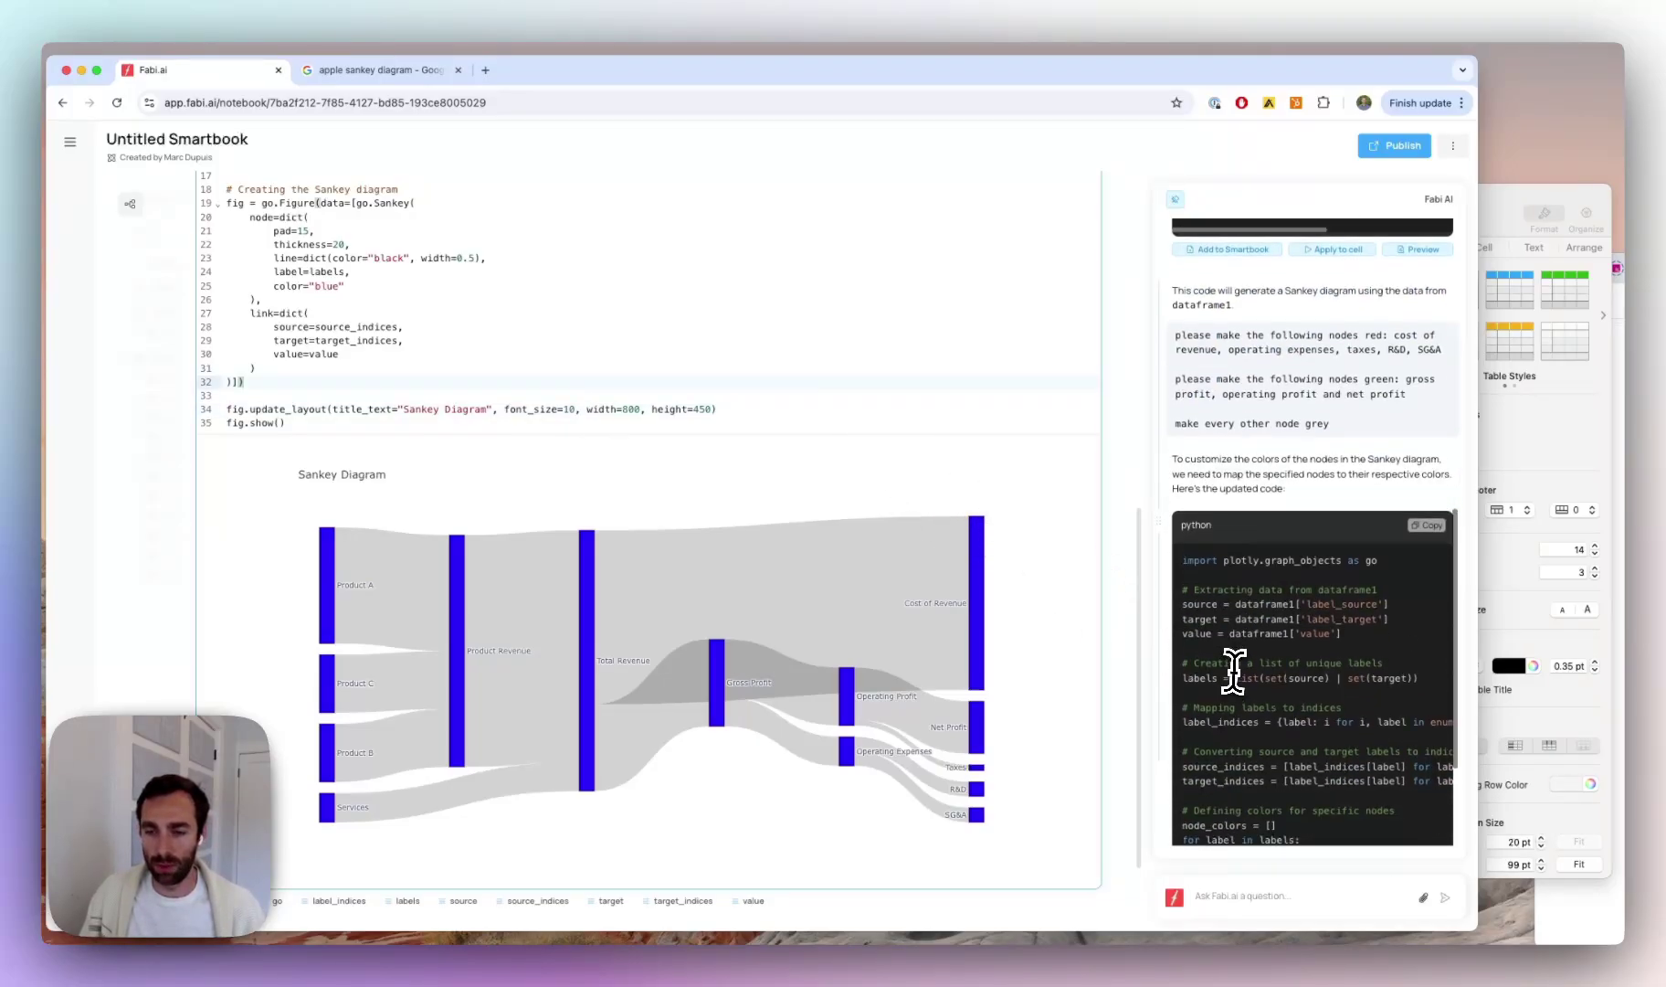
pyautogui.scroll(-1, 1233, 672)
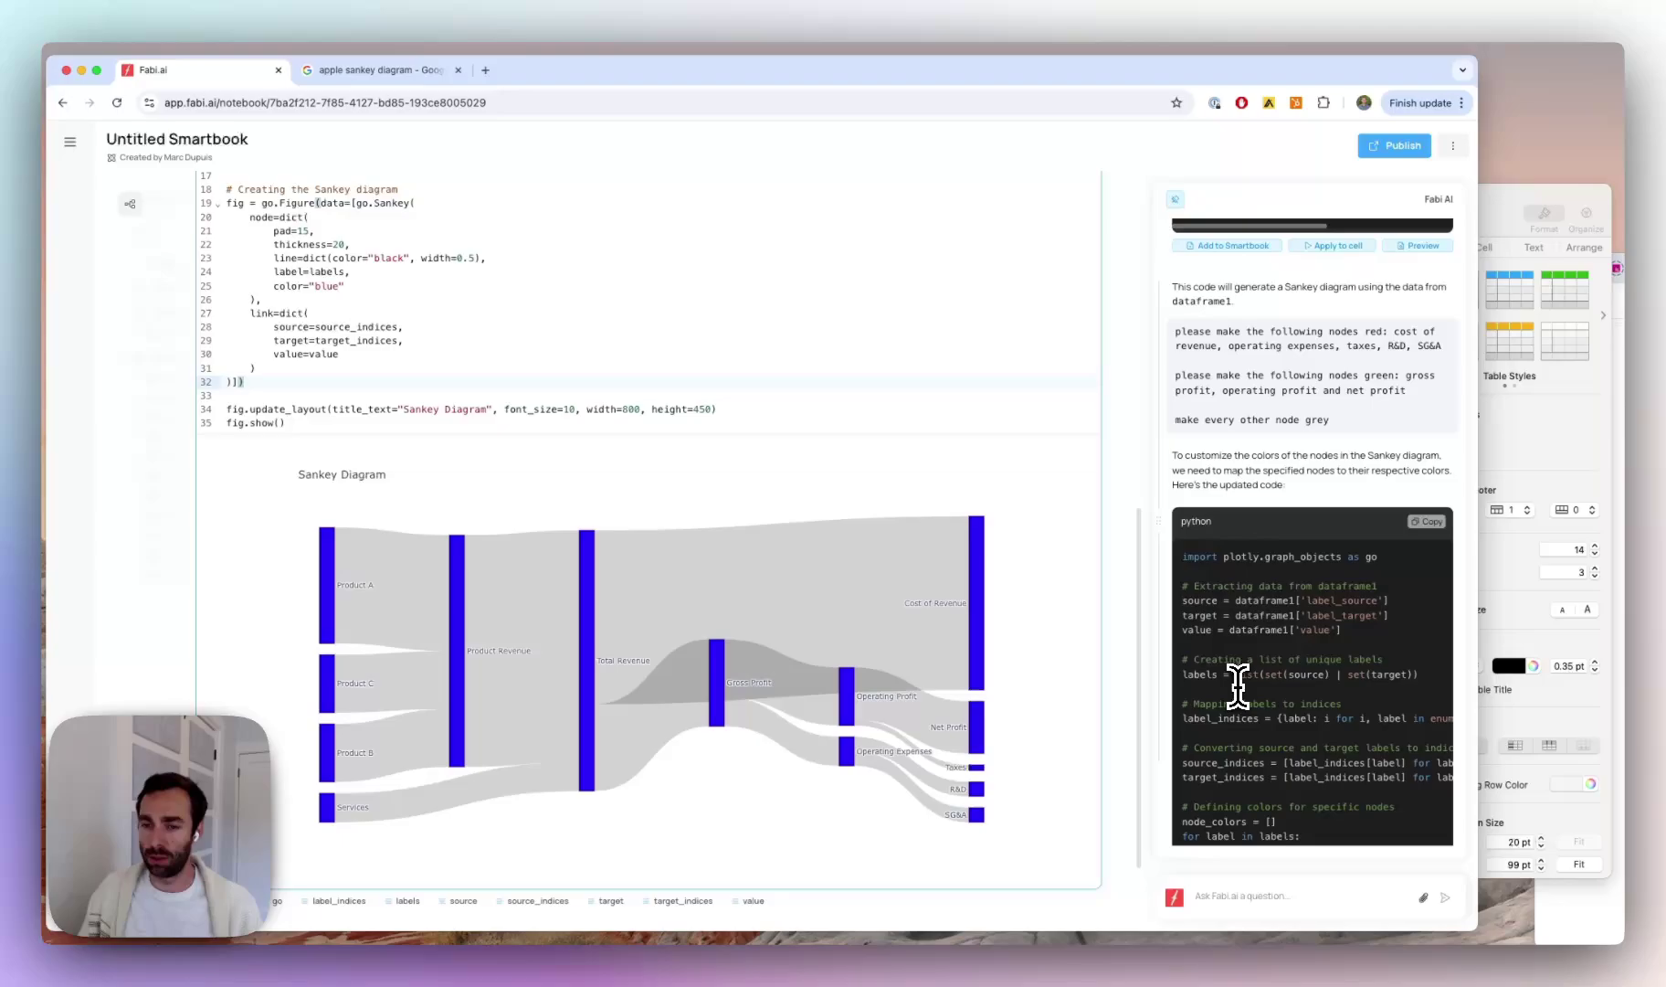
pyautogui.scroll(-10, 1238, 681)
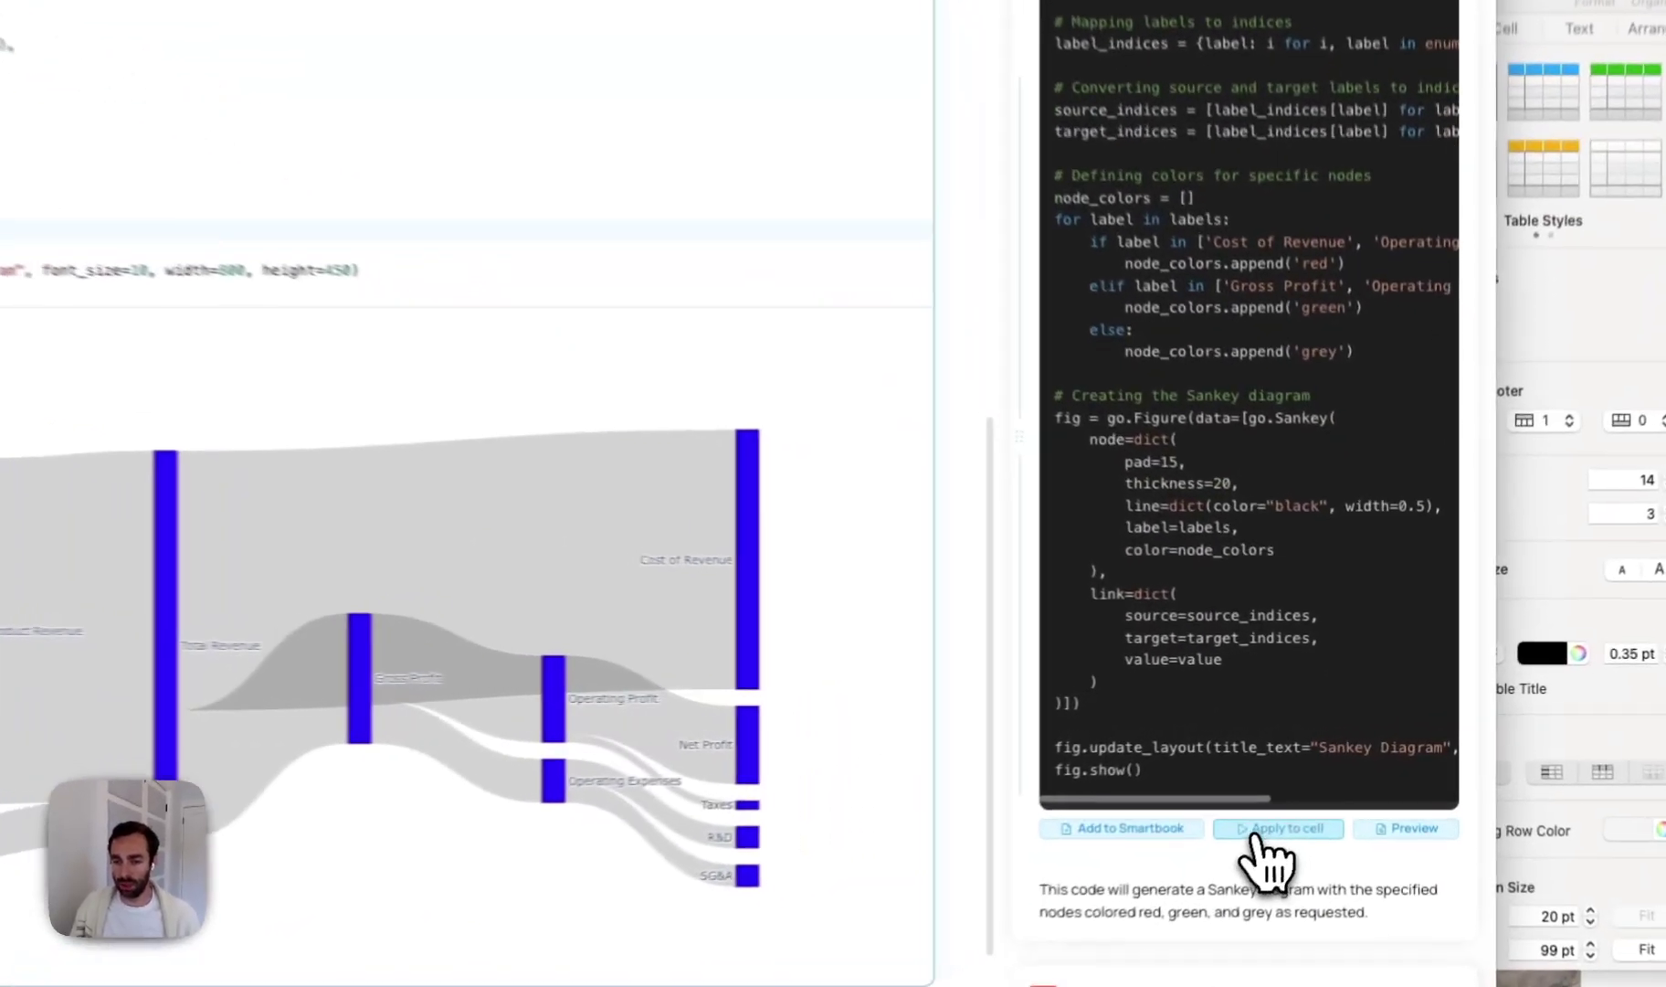
pyautogui.click(1270, 827)
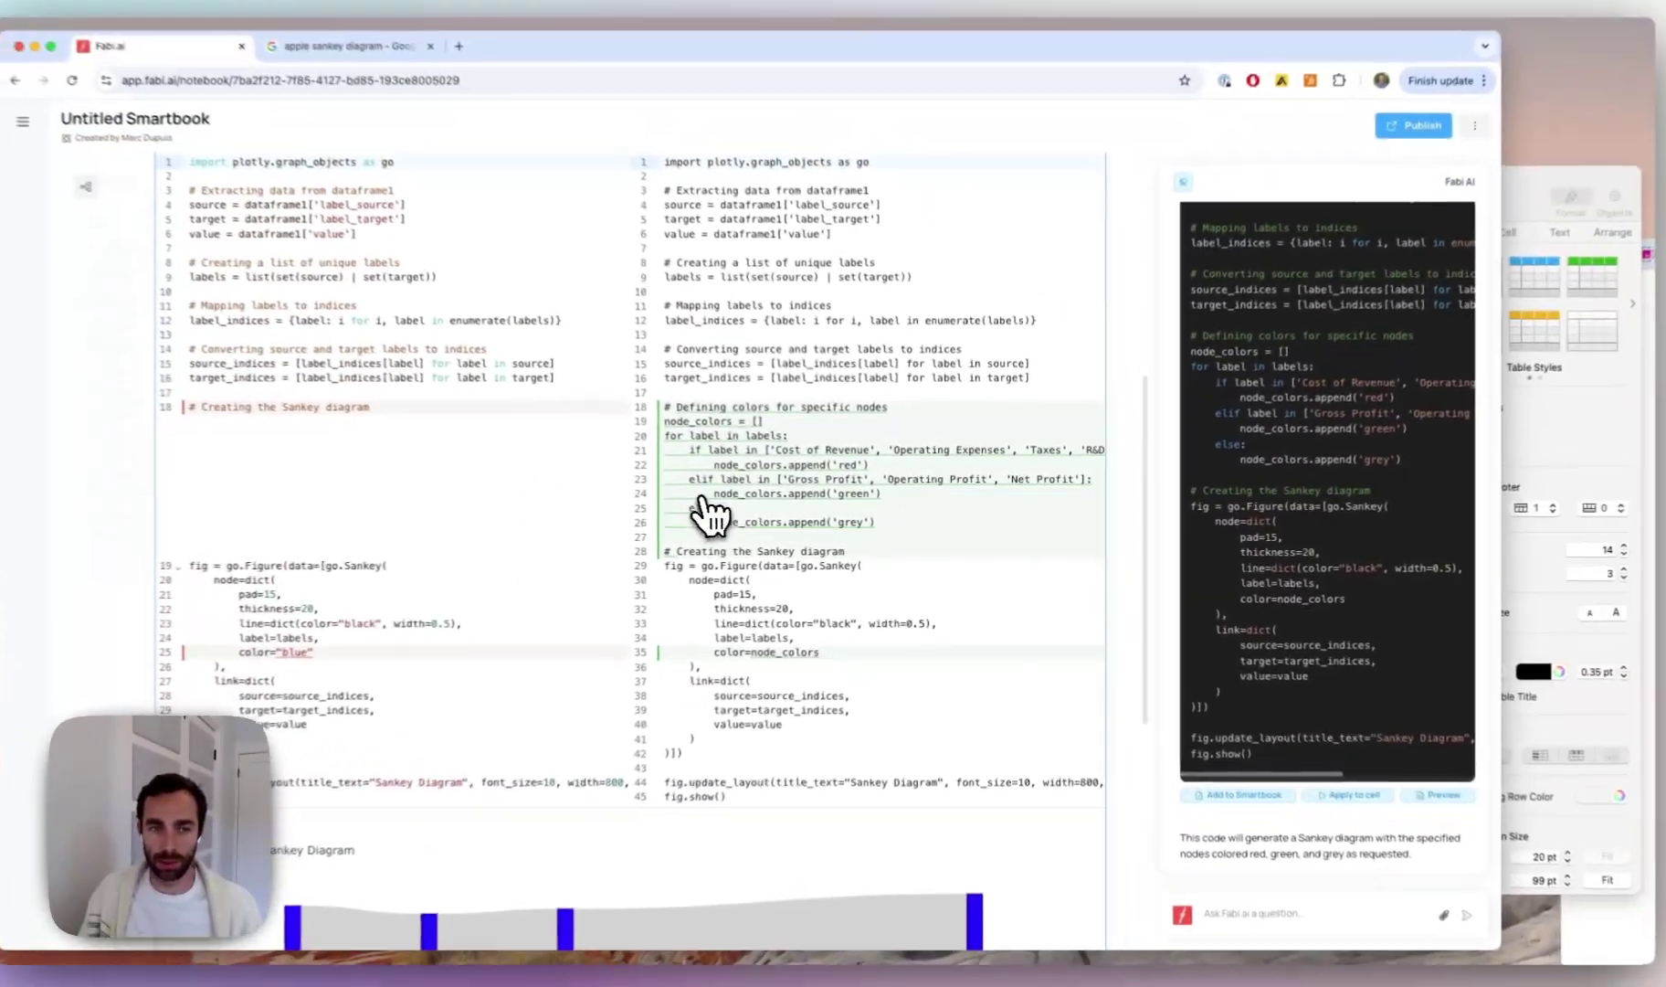
pyautogui.scroll(3, 713, 517)
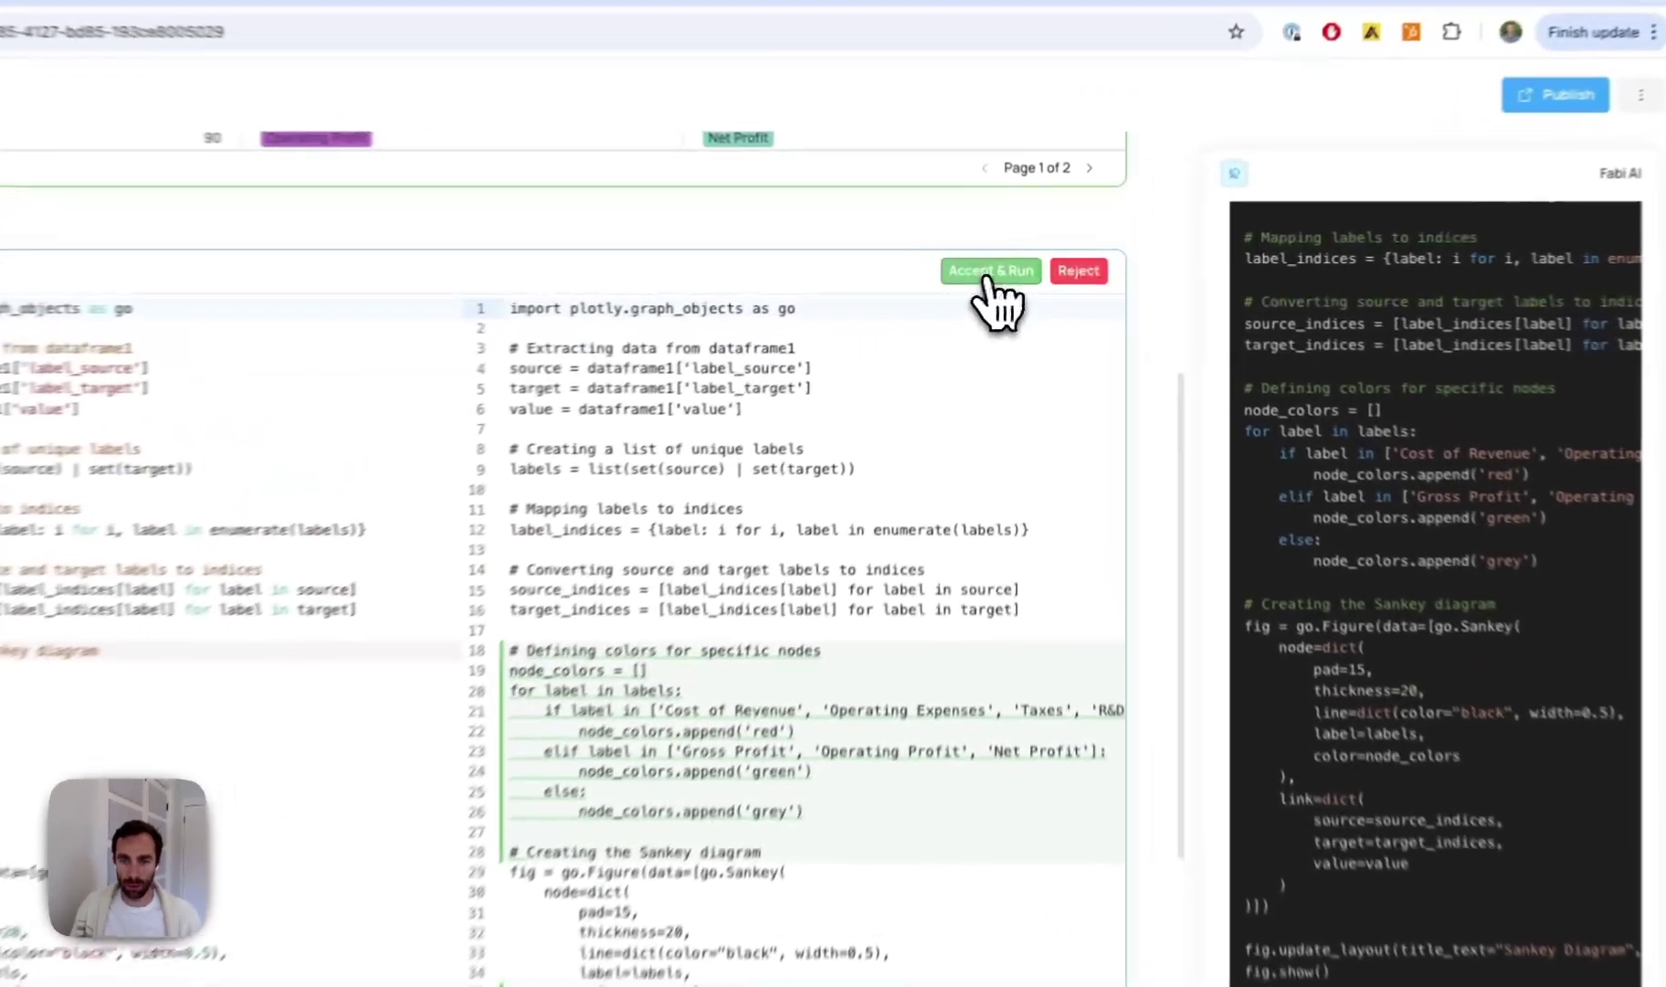
pyautogui.click(1010, 265)
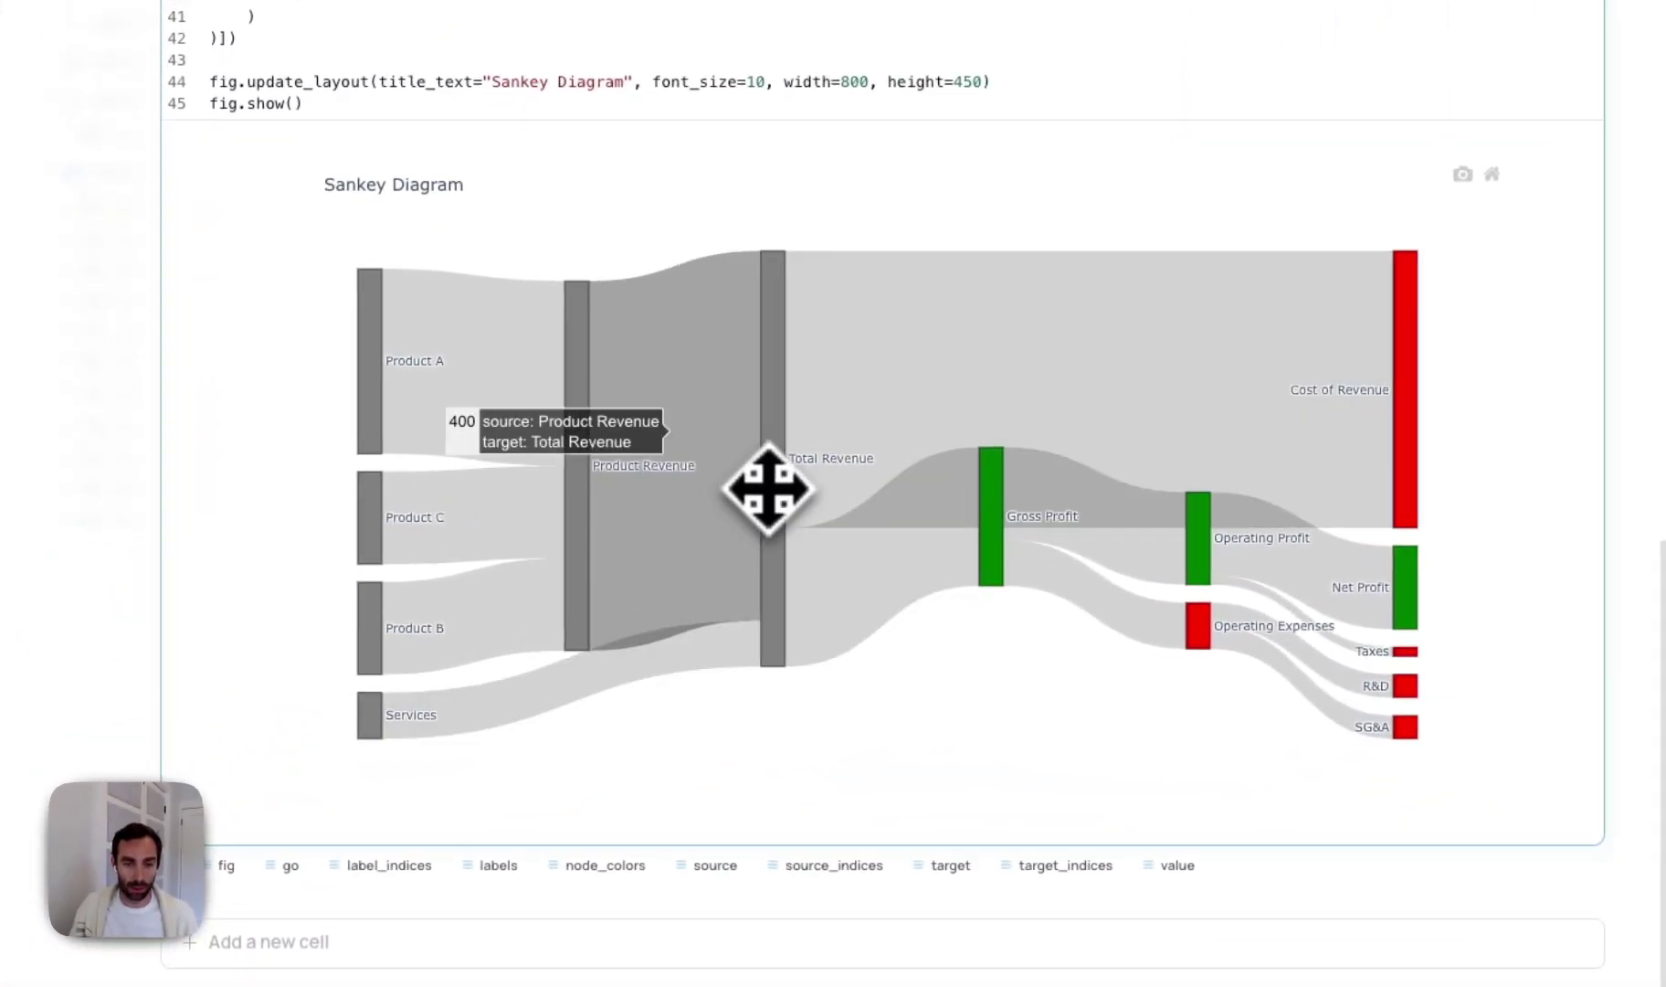
# Reposition the revenue-side nodes of the Sankey diagram, placing Services directly below Product Revenue
pyautogui.moveTo(580, 492); pyautogui.dragTo(585, 435)
pyautogui.moveTo(356, 422); pyautogui.dragTo(381, 360)
pyautogui.moveTo(375, 500); pyautogui.dragTo(399, 473)
pyautogui.moveTo(370, 712); pyautogui.dragTo(573, 675)
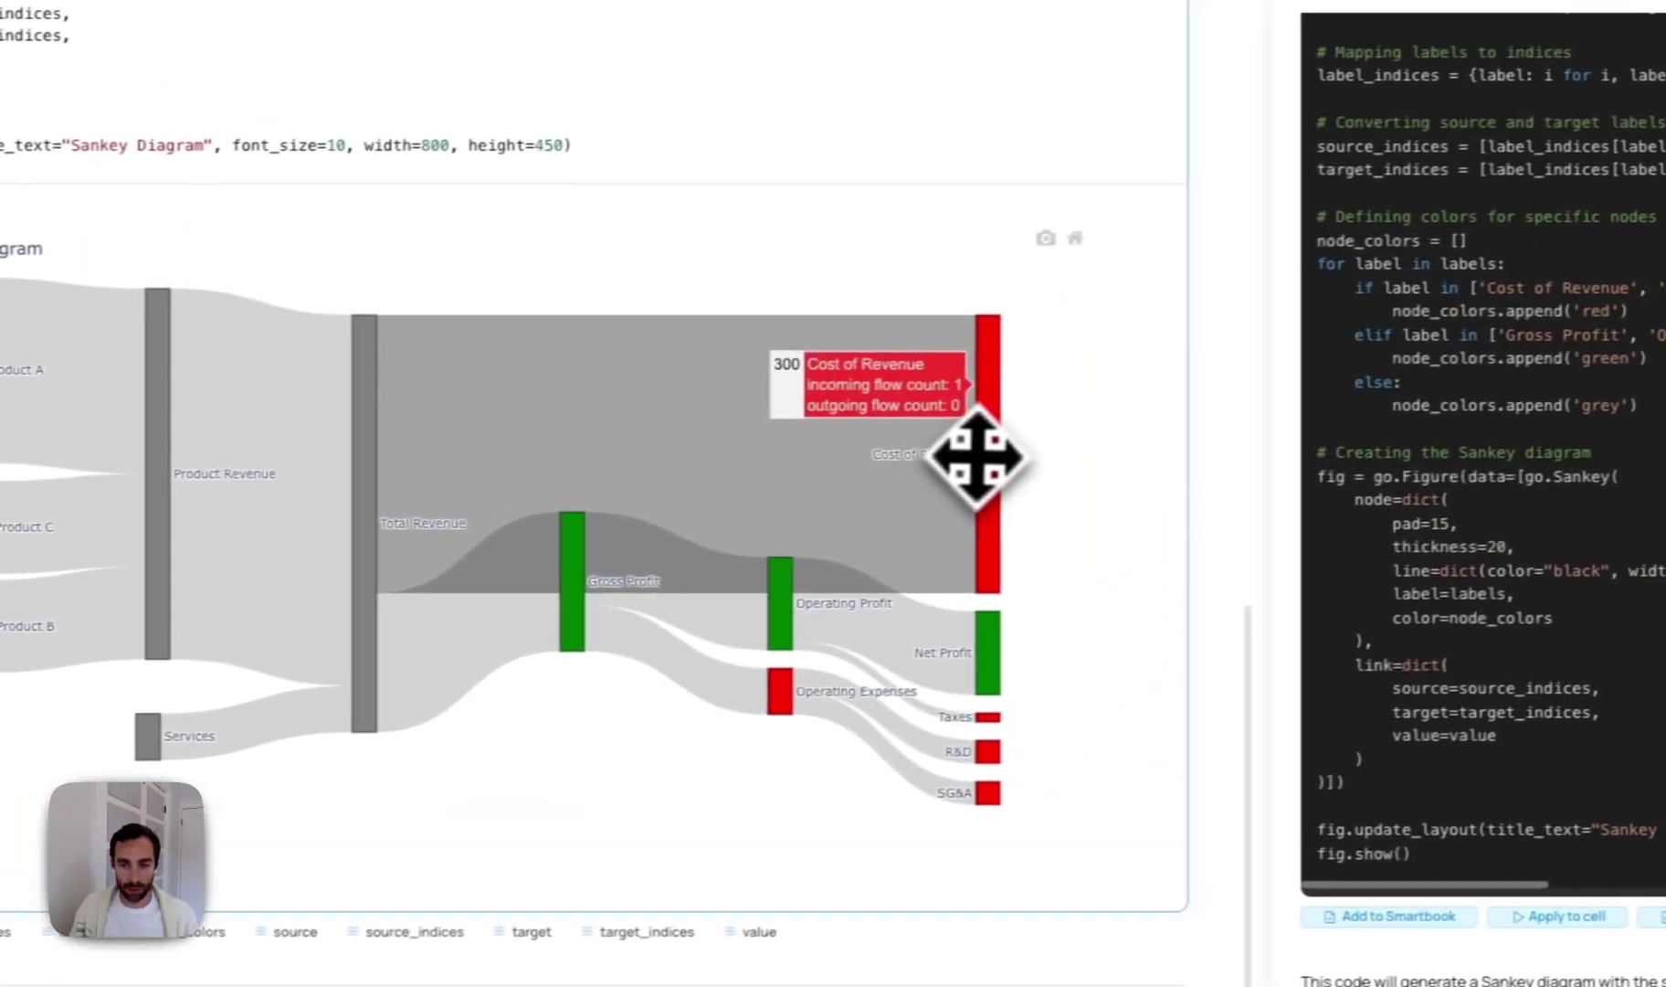
# Rearrange the cost and profit nodes, placing Cost of Revenue above Gross Profit, Operating Expenses lower, and Net Profit and Taxes higher
pyautogui.moveTo(1398, 383); pyautogui.dragTo(1051, 308)
pyautogui.moveTo(542, 561); pyautogui.dragTo(601, 650)
pyautogui.moveTo(750, 694); pyautogui.dragTo(752, 776)
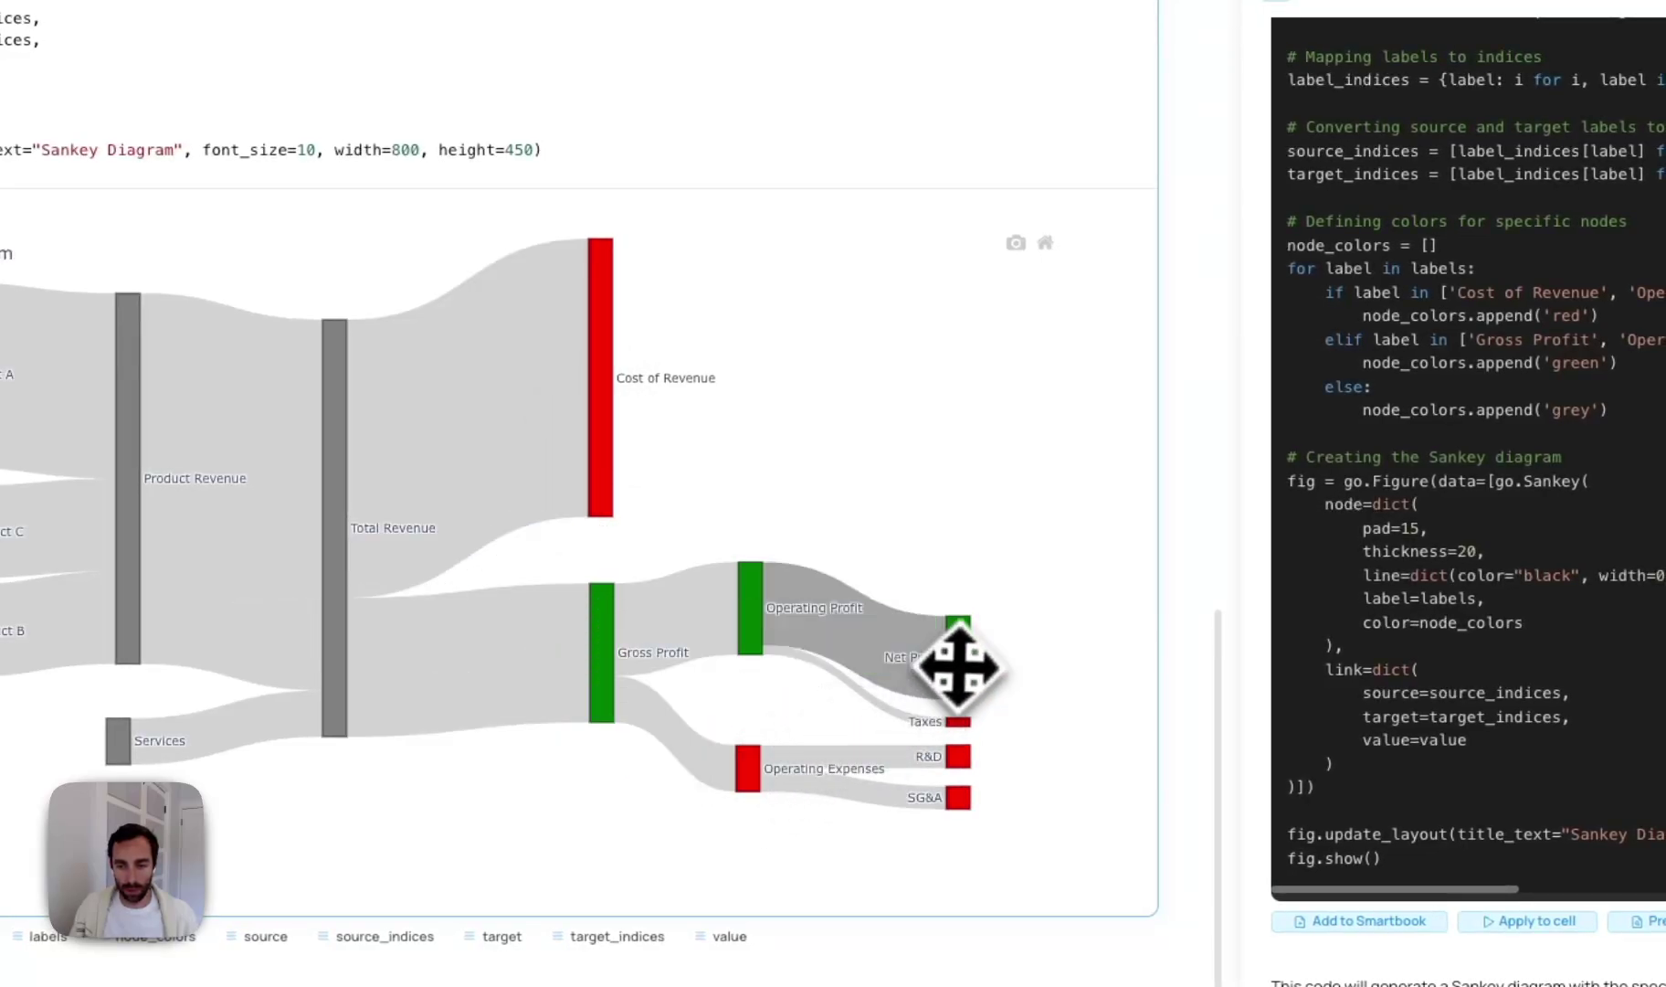
pyautogui.moveTo(955, 666); pyautogui.dragTo(955, 608)
pyautogui.moveTo(959, 731); pyautogui.dragTo(971, 678)
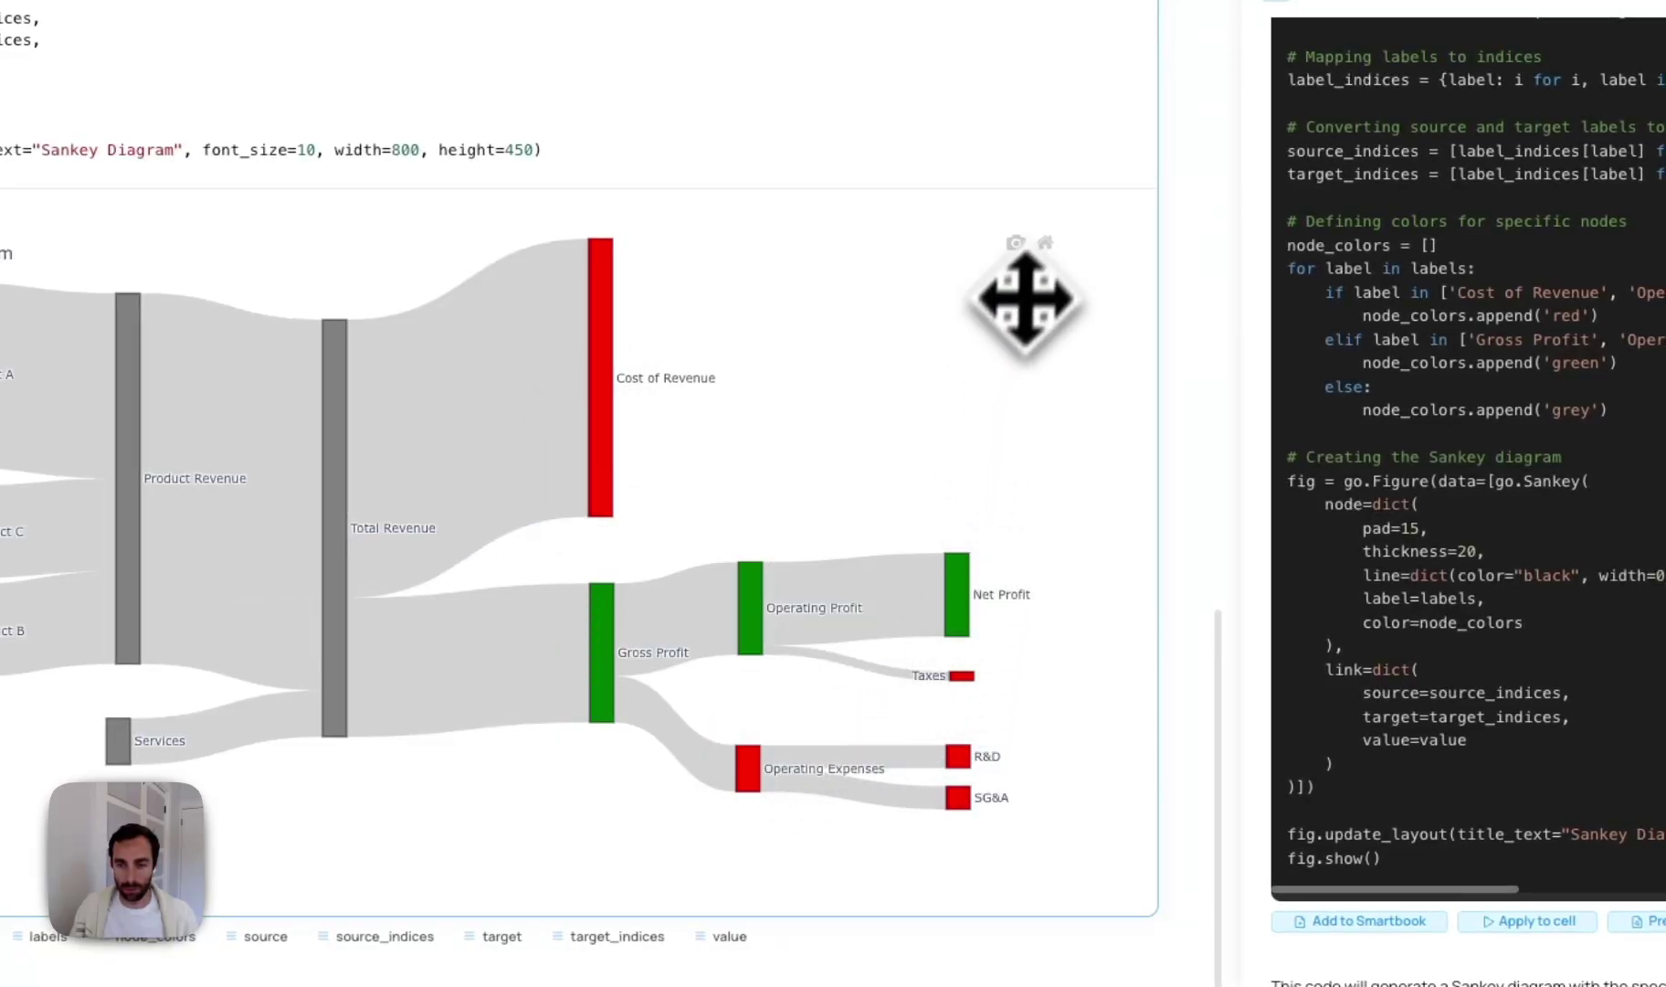